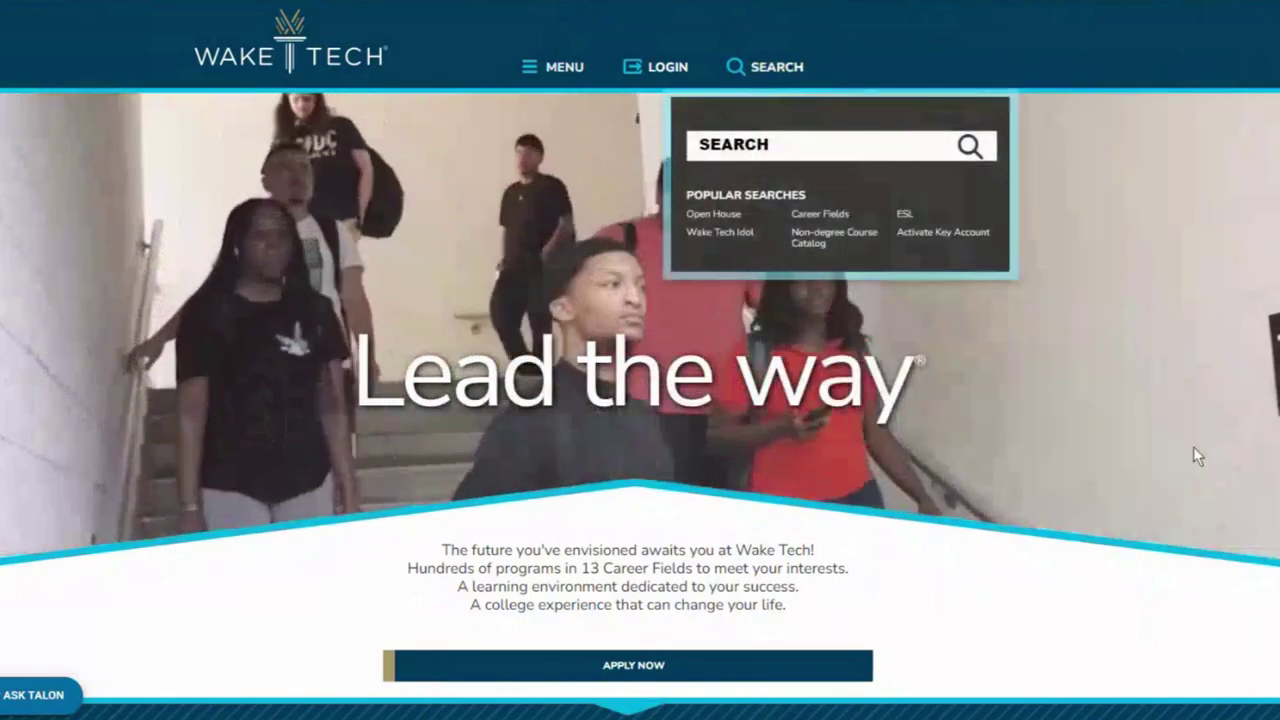
# Close the popular searches panel and enter careerservices.waketech.edu as the web address.
pyautogui.click(1171, 420)
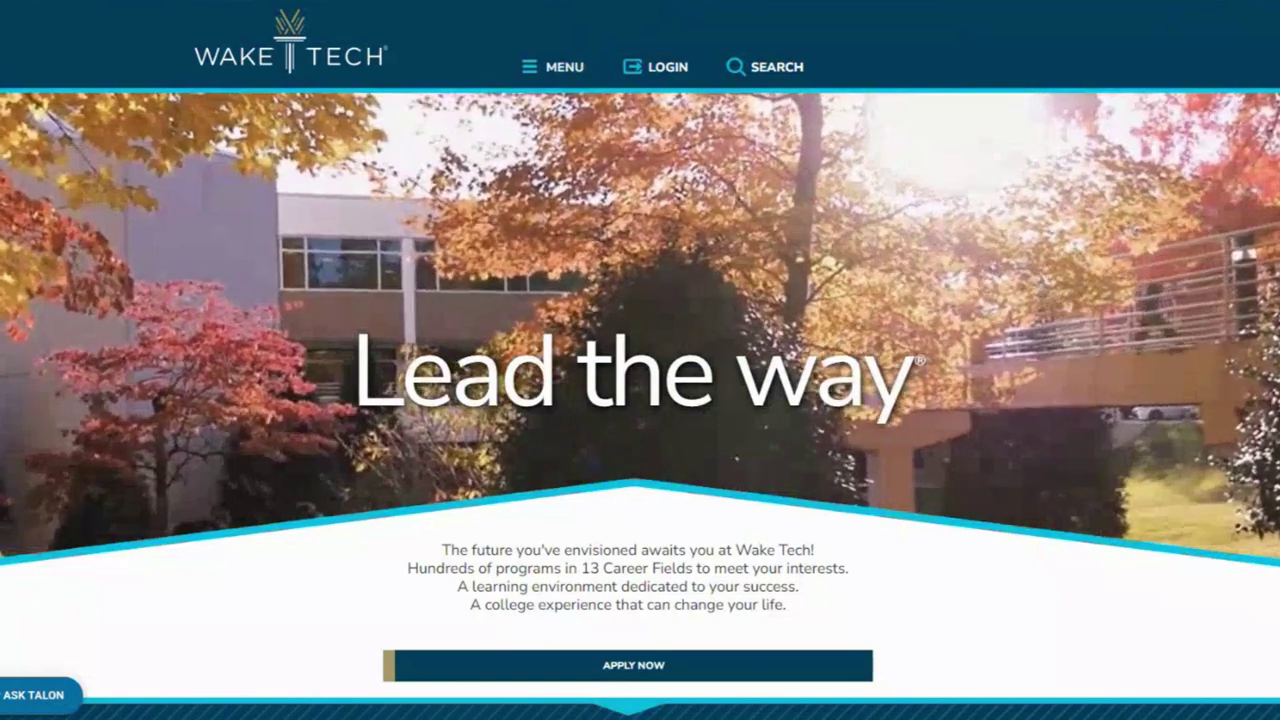
pyautogui.hotkey('ctrl', 'l')
pyautogui.write('care')
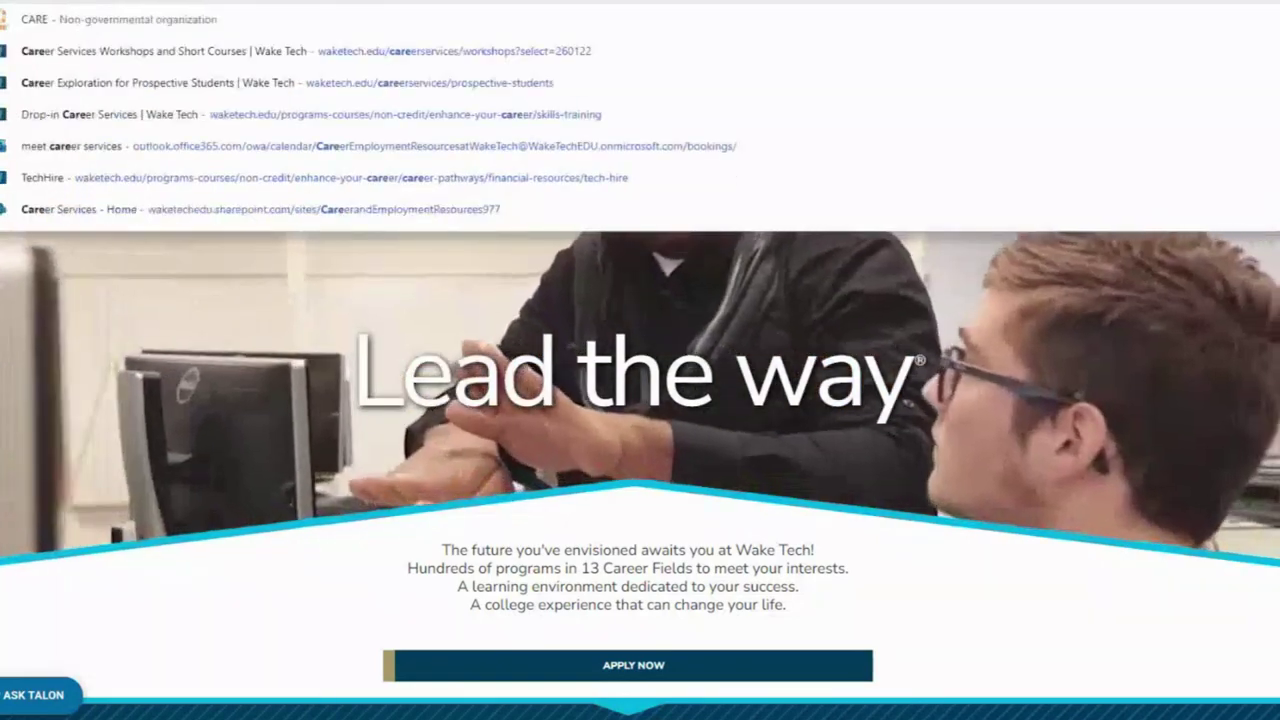
pyautogui.write('erservices')
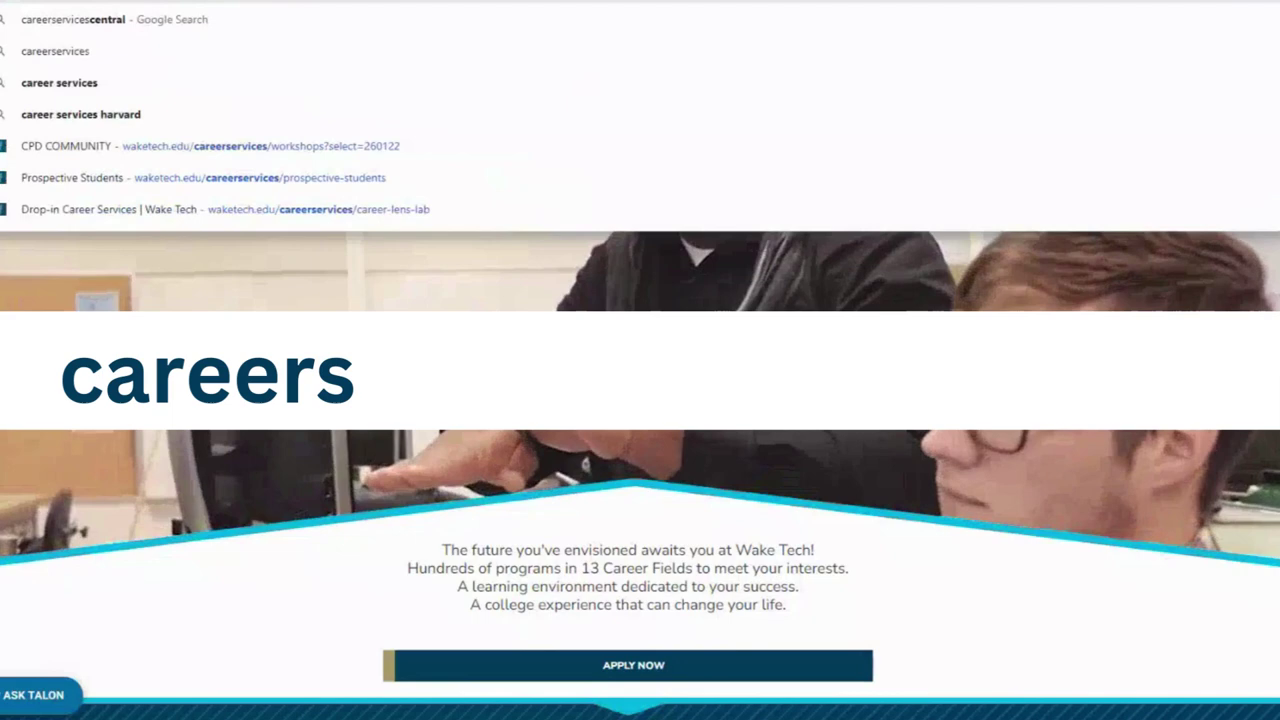
pyautogui.write('.waketec')
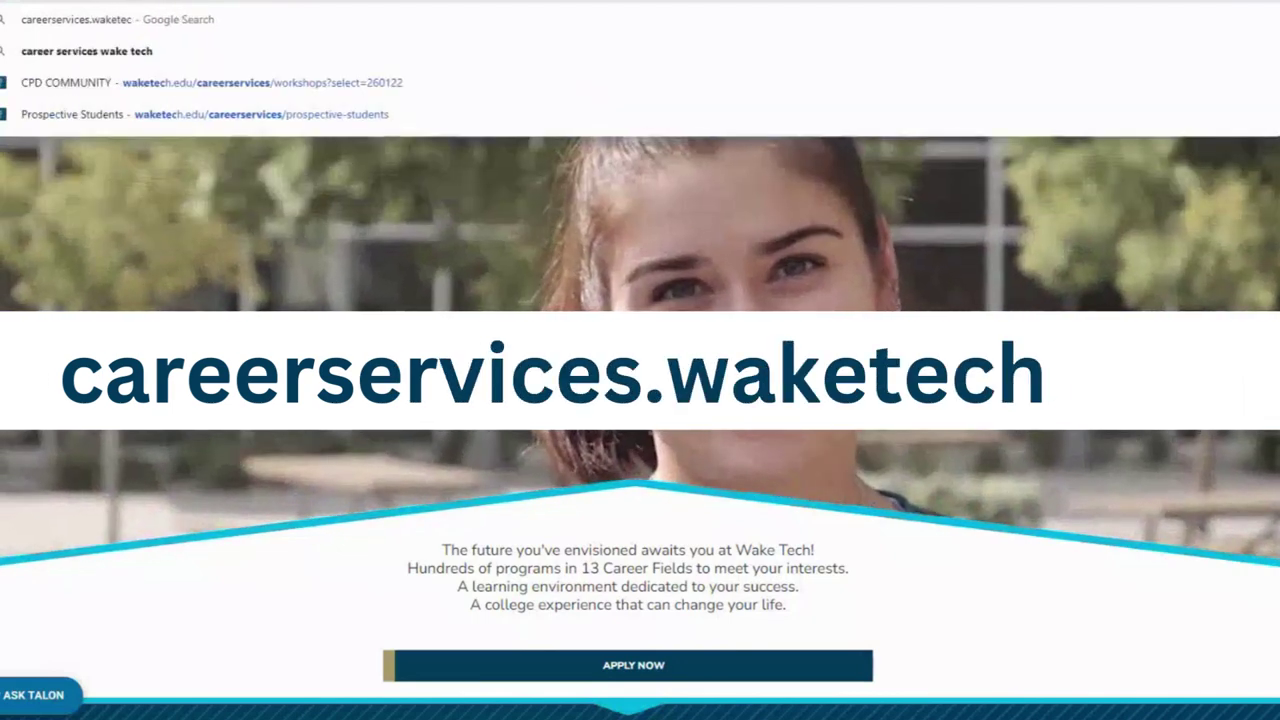
pyautogui.write('h.edu')
# Load the Career Services site and open its Public information page from the sidebar.
pyautogui.press('Return')
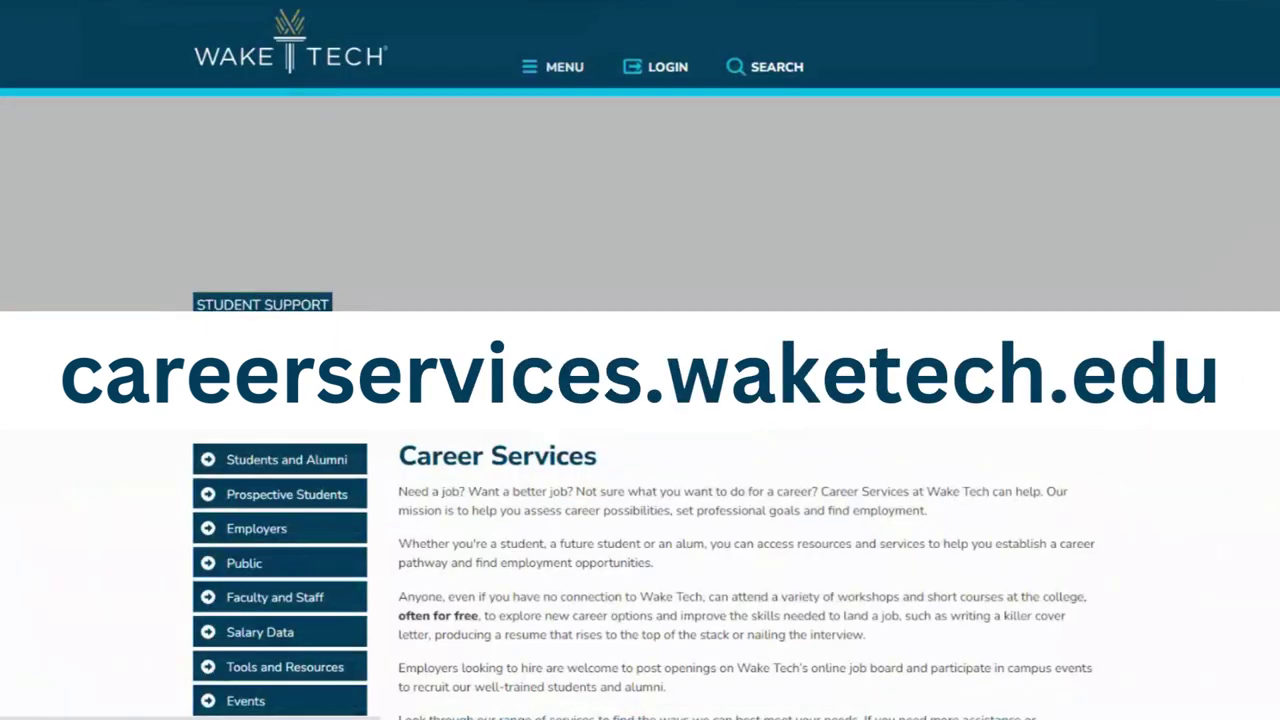
pyautogui.scroll(-2, 768, 541)
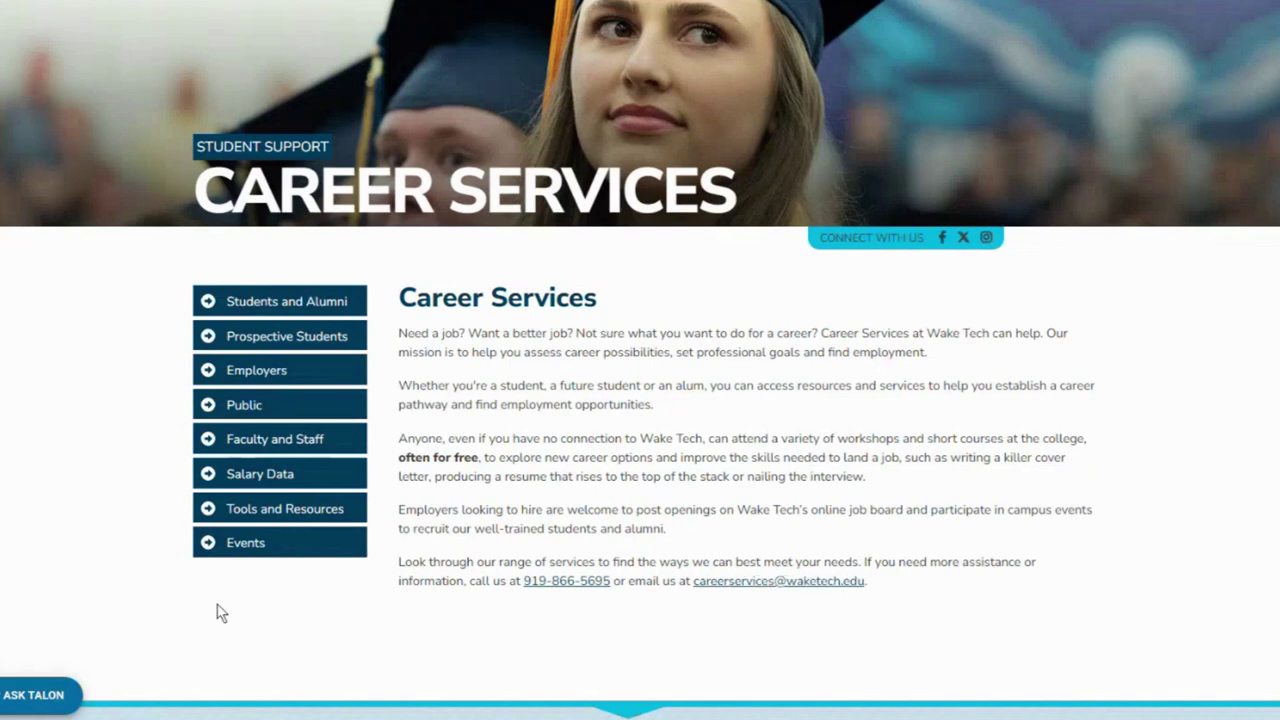
pyautogui.click(230, 406)
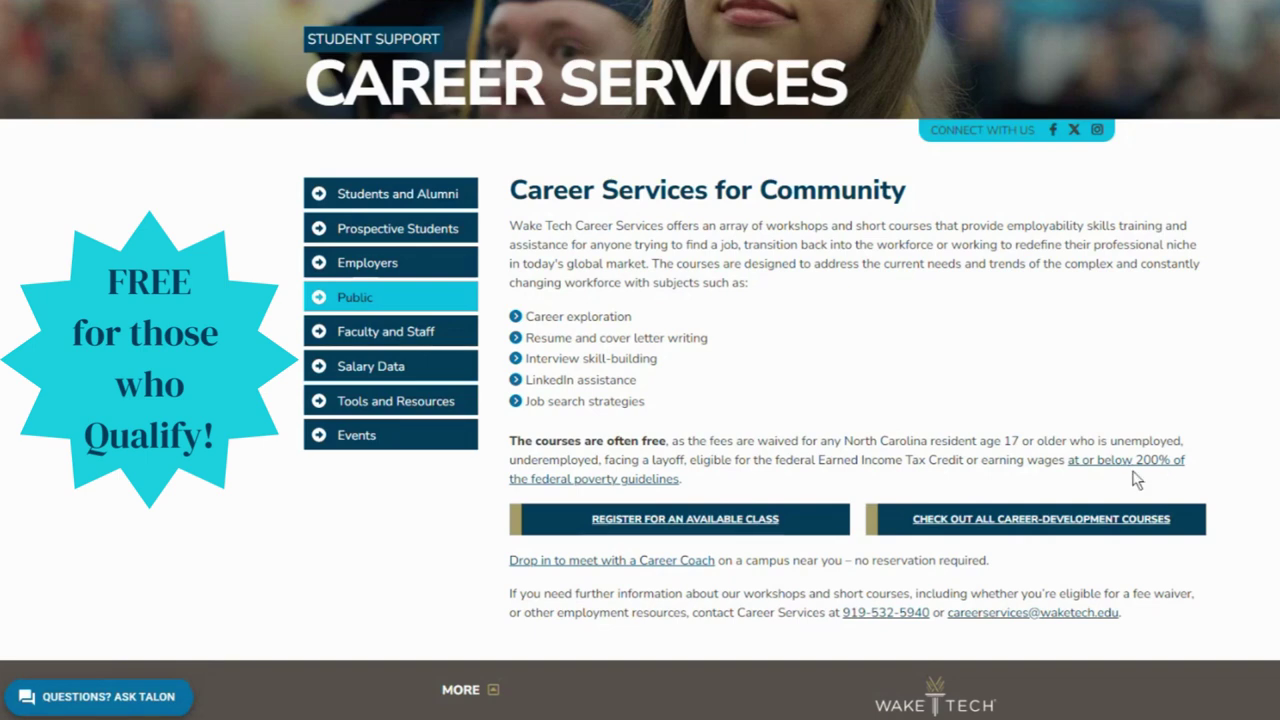
# Open the fee-waiver income guidelines (at or below 200% of federal poverty level).
pyautogui.click(1092, 465)
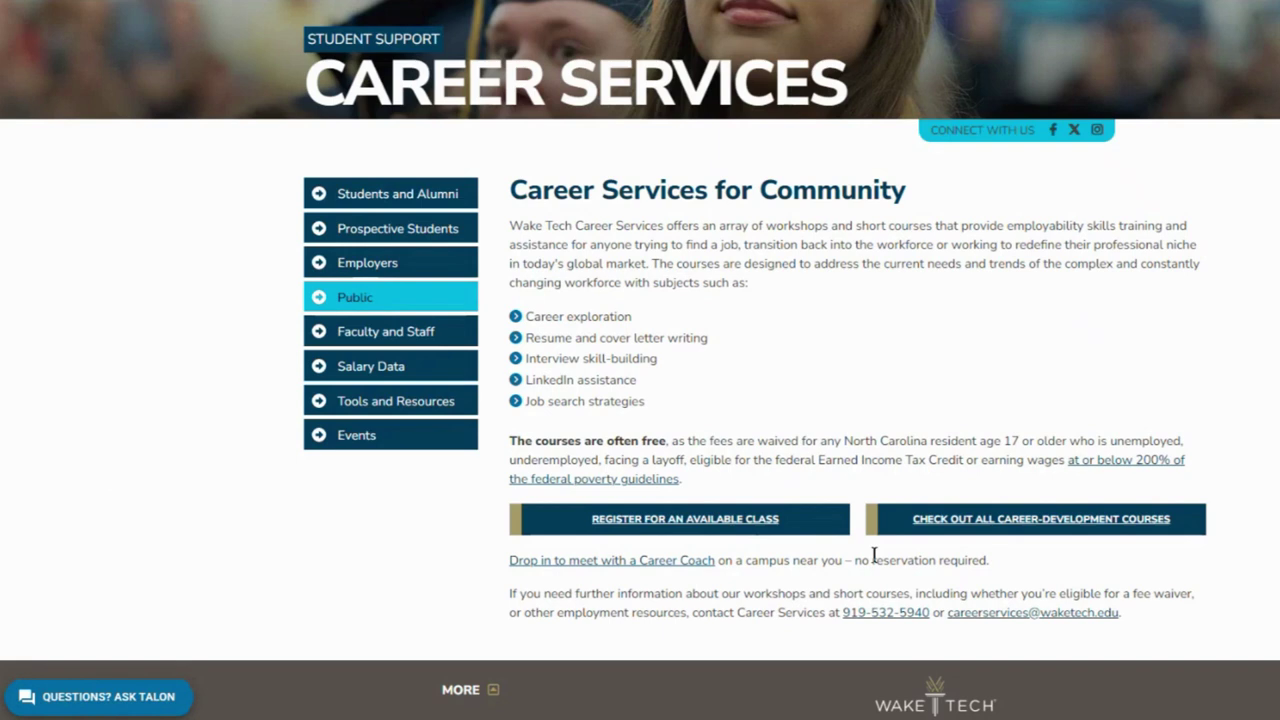
# Open the class list, show all 18 courses sorted by start date, and expand Effective Cover Letters.
pyautogui.click(671, 525)
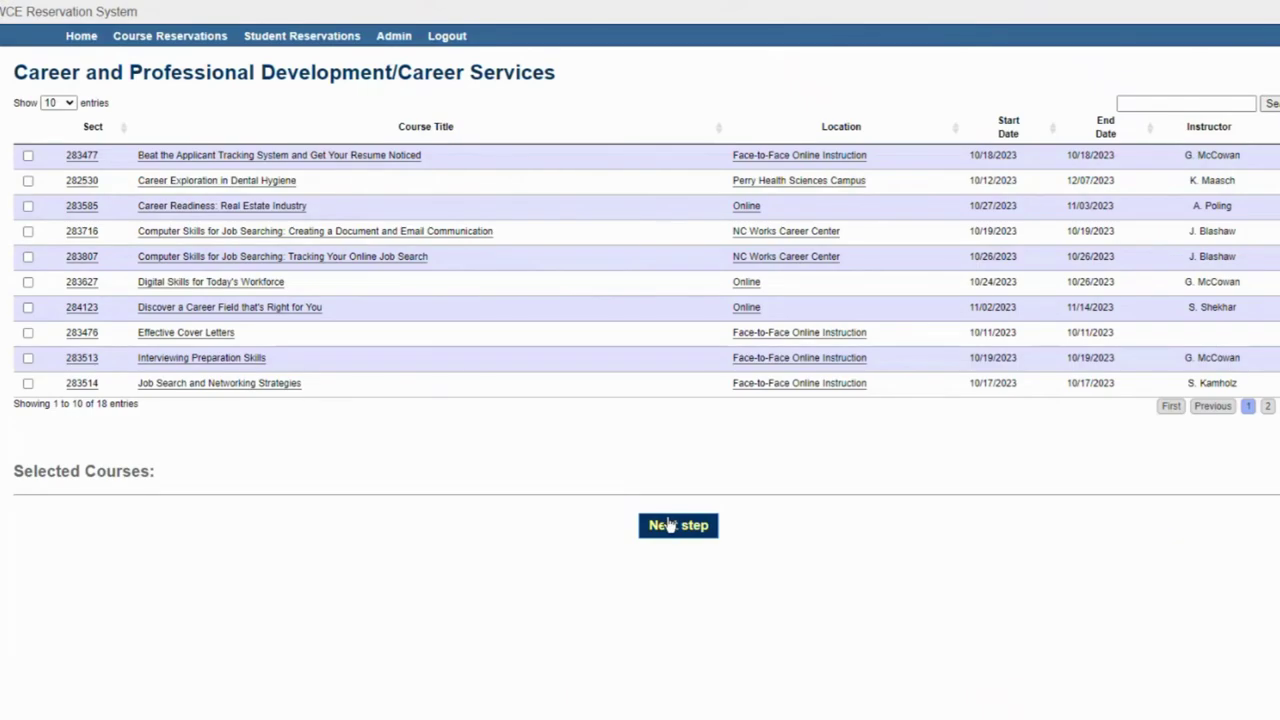
pyautogui.click(70, 103)
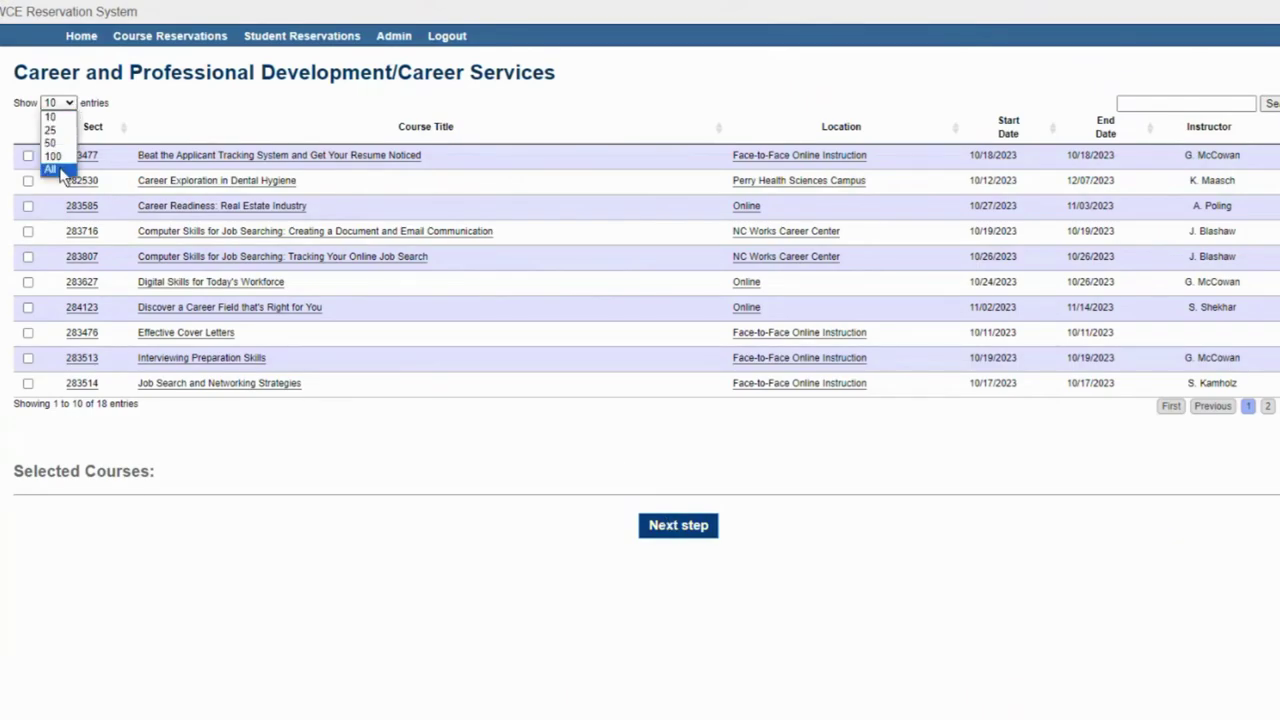
pyautogui.click(50, 170)
pyautogui.click(1003, 128)
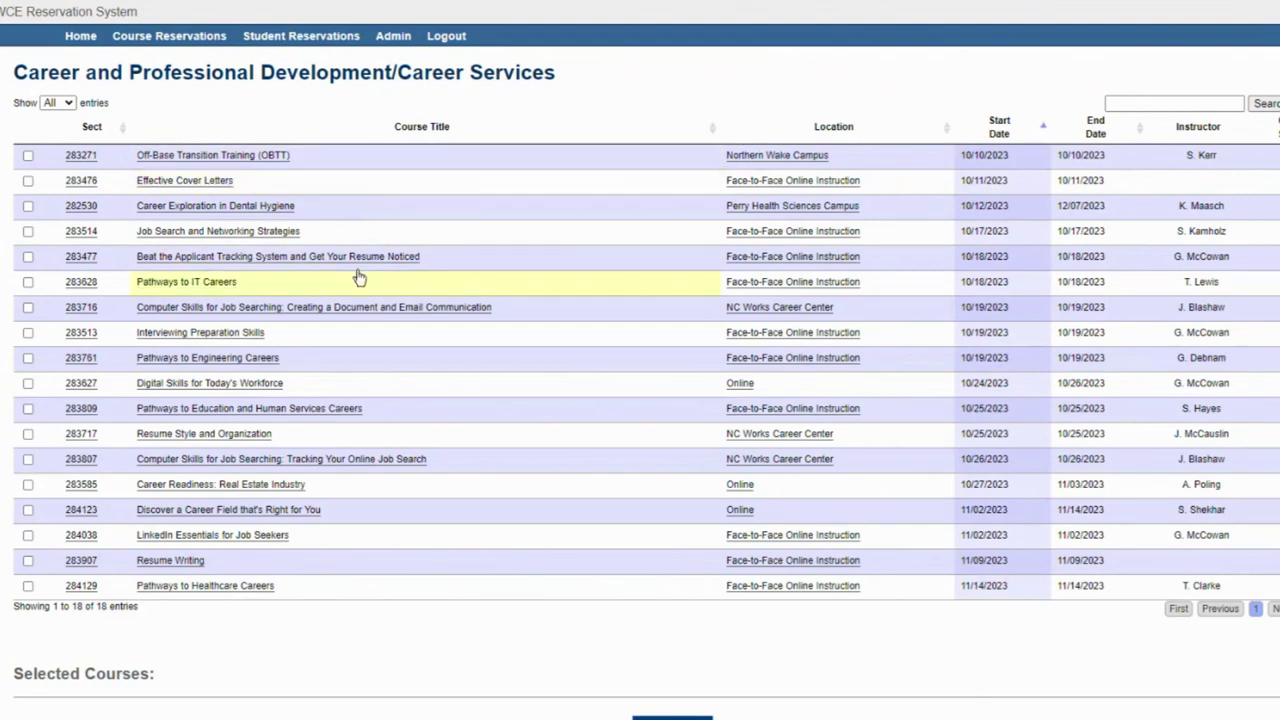
pyautogui.click(145, 183)
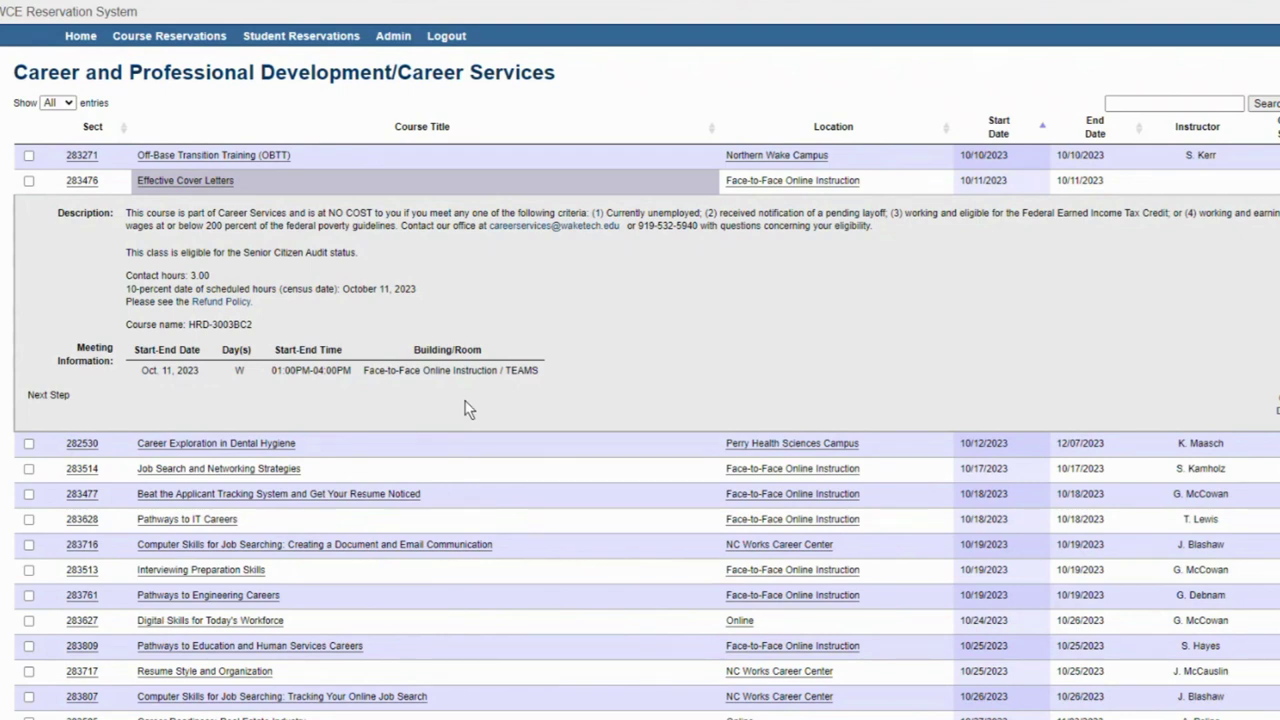
# Select Effective Cover Letters, Job Search and Networking Strategies, and Interviewing Preparation Skills.
pyautogui.click(195, 186)
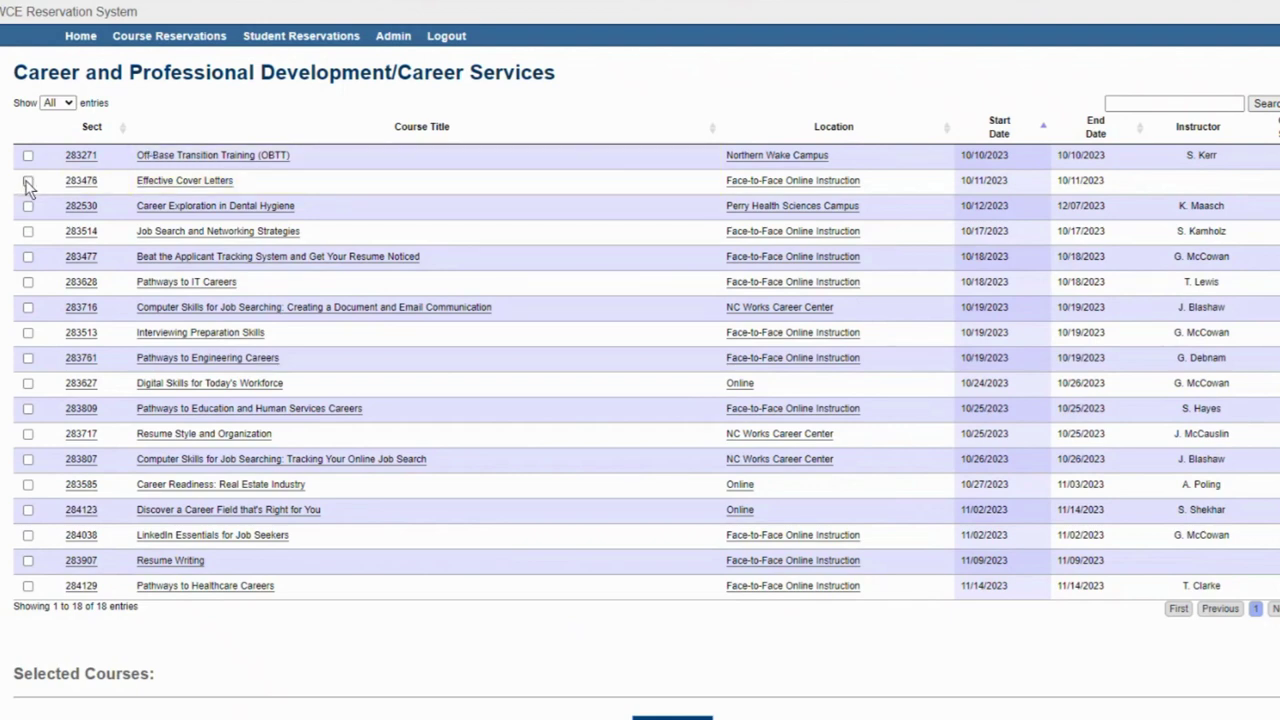
pyautogui.click(28, 183)
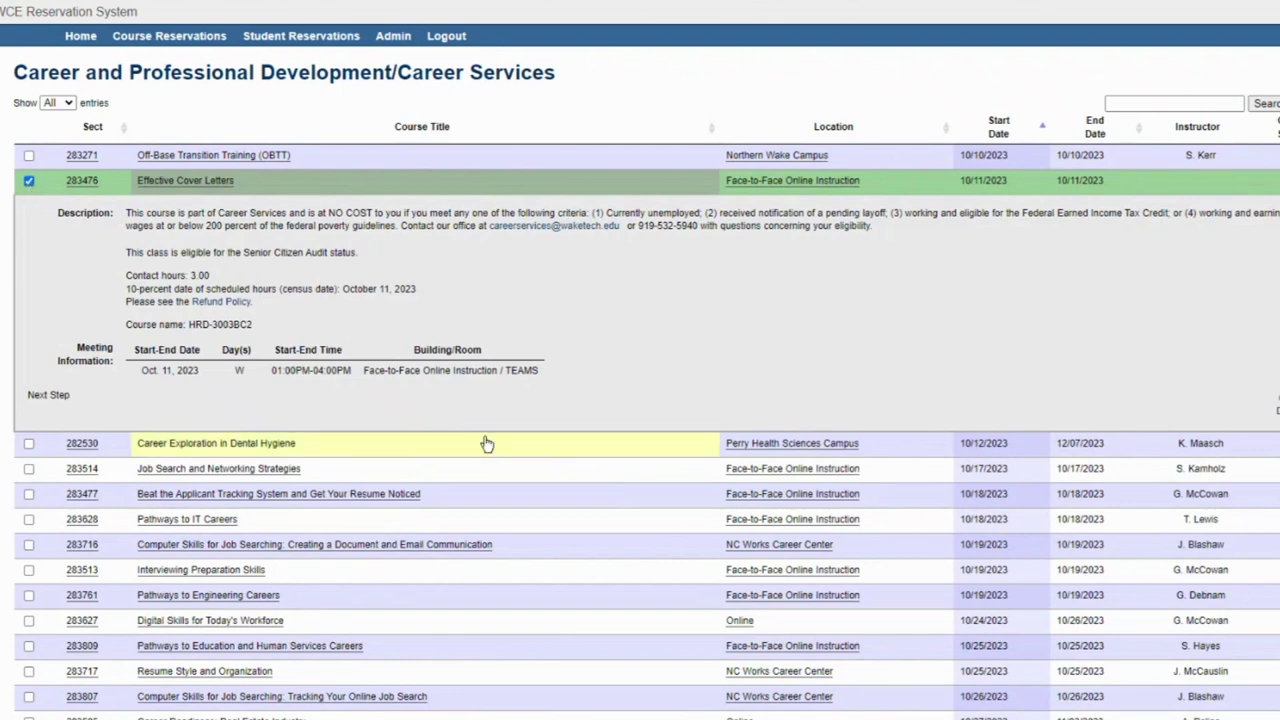
pyautogui.scroll(-1, 486, 480)
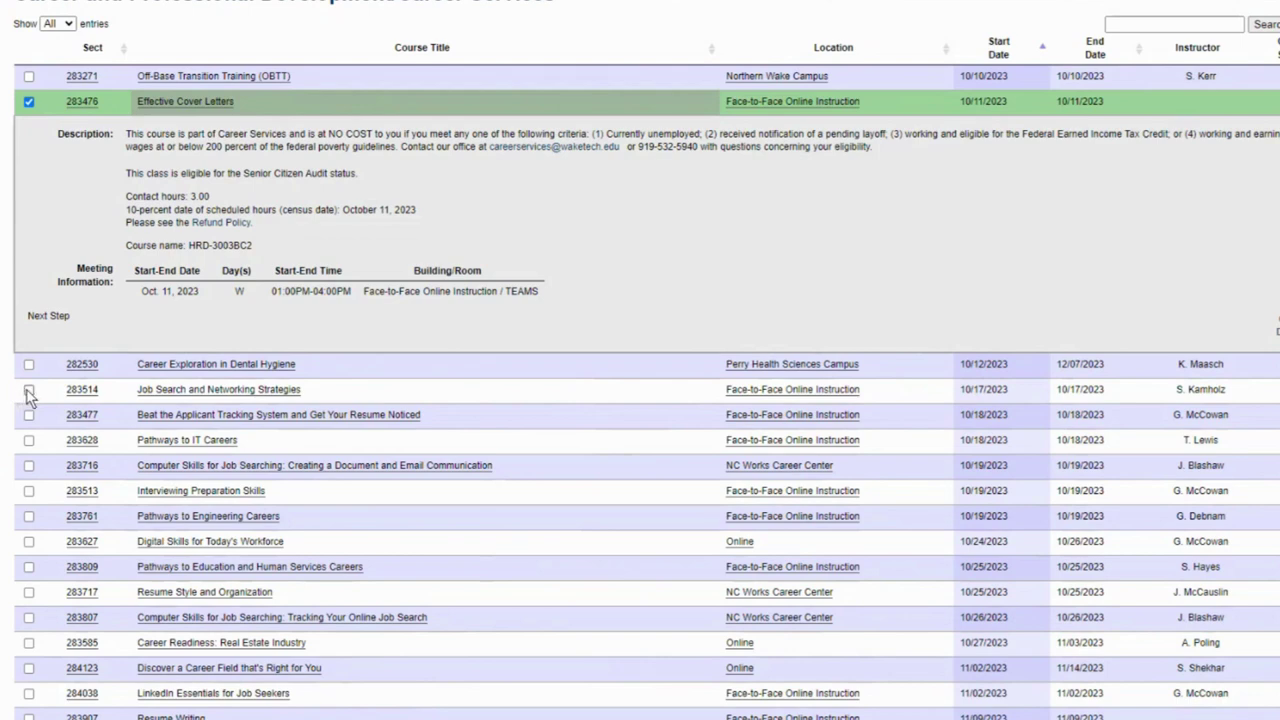
pyautogui.click(29, 390)
pyautogui.scroll(-2, 34, 497)
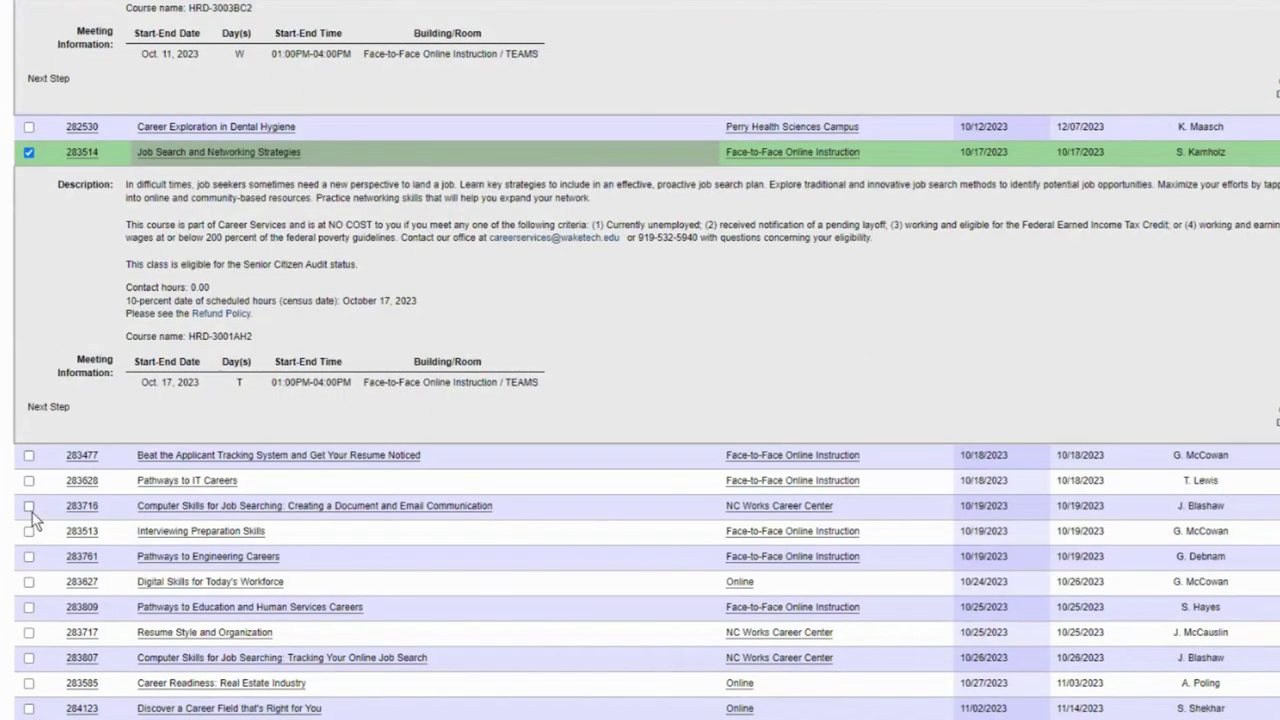
pyautogui.click(29, 531)
# Continue from Selected Courses to the student sign-in page with the three courses.
pyautogui.scroll(-2, 167, 521)
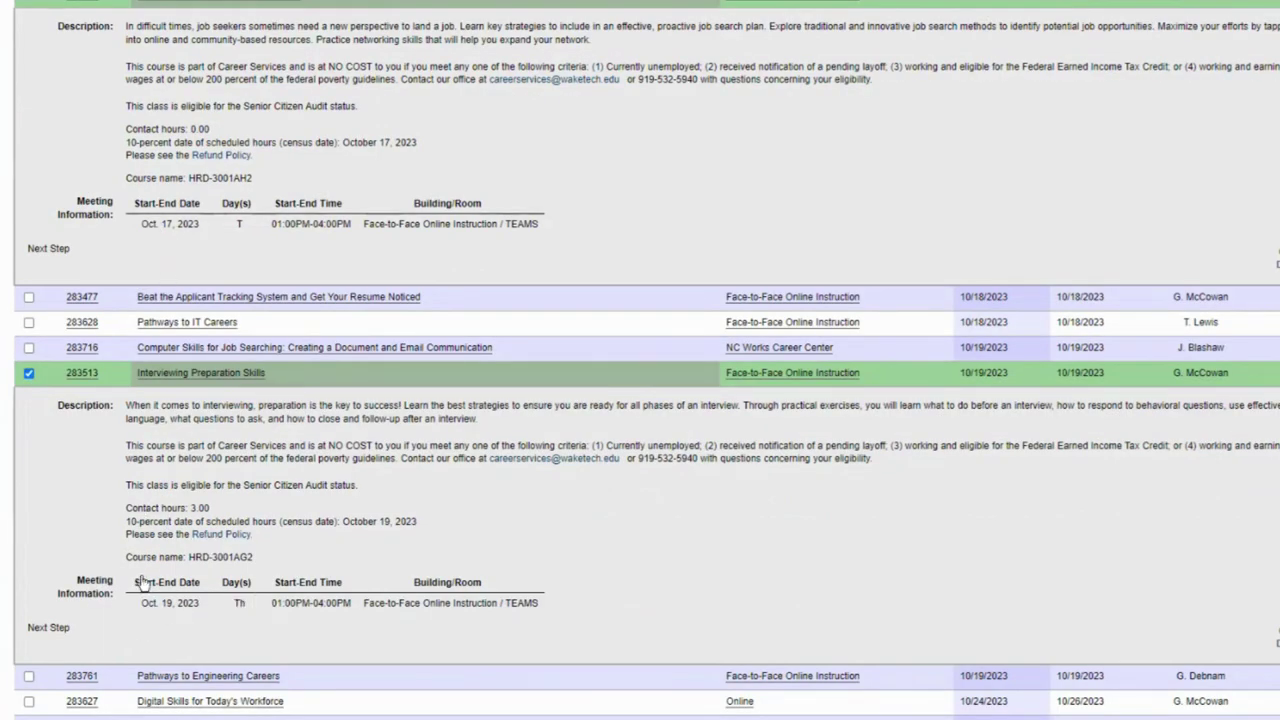
pyautogui.scroll(-2, 240, 627)
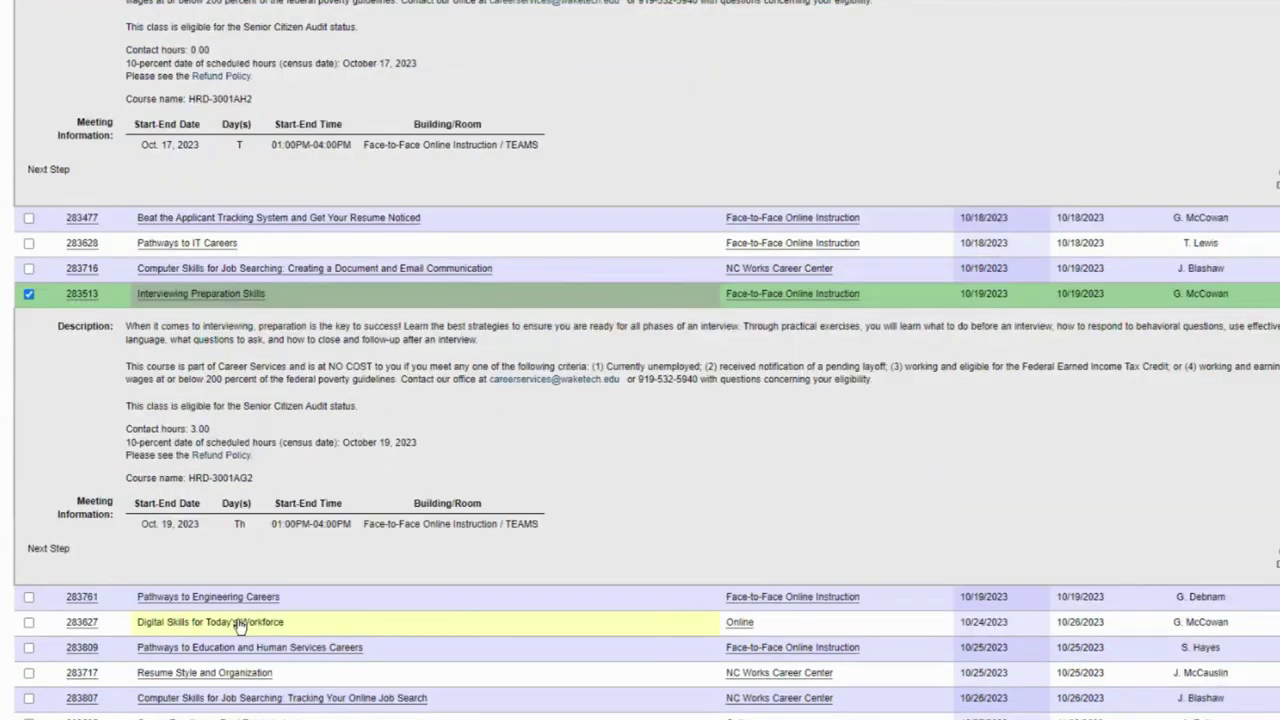
pyautogui.scroll(-2, 240, 627)
pyautogui.scroll(-2, 240, 627)
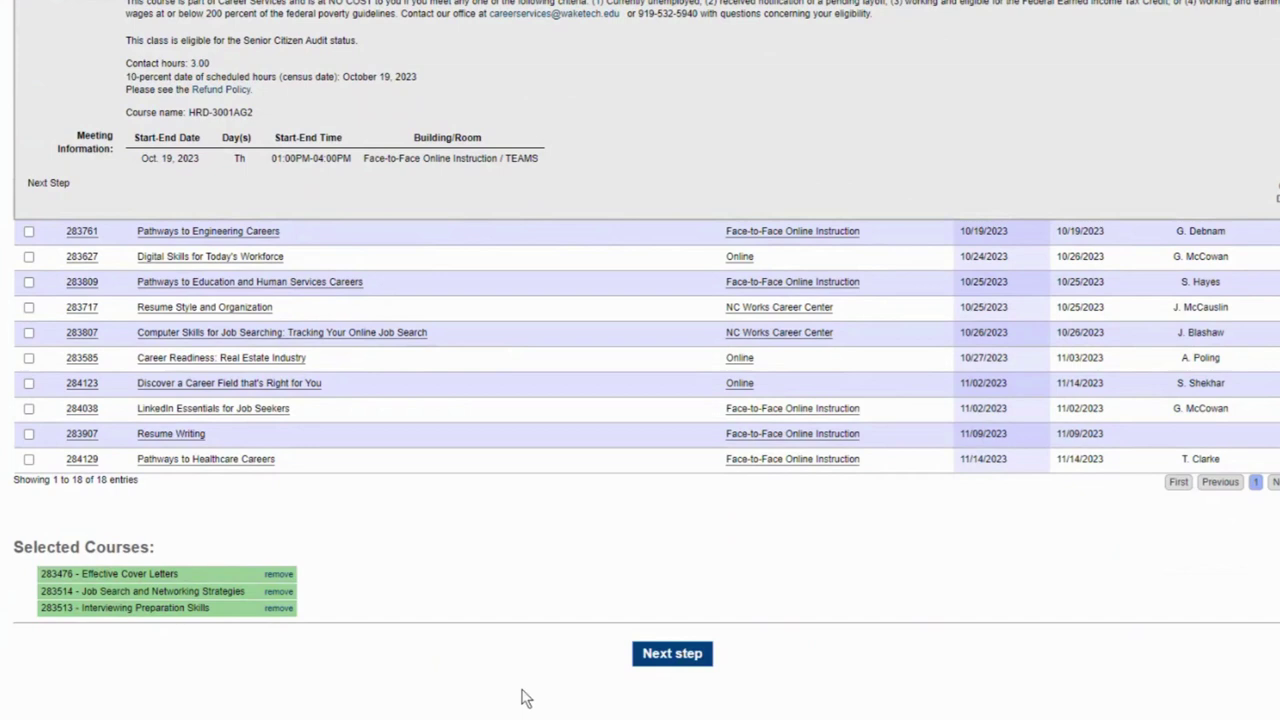
pyautogui.click(683, 655)
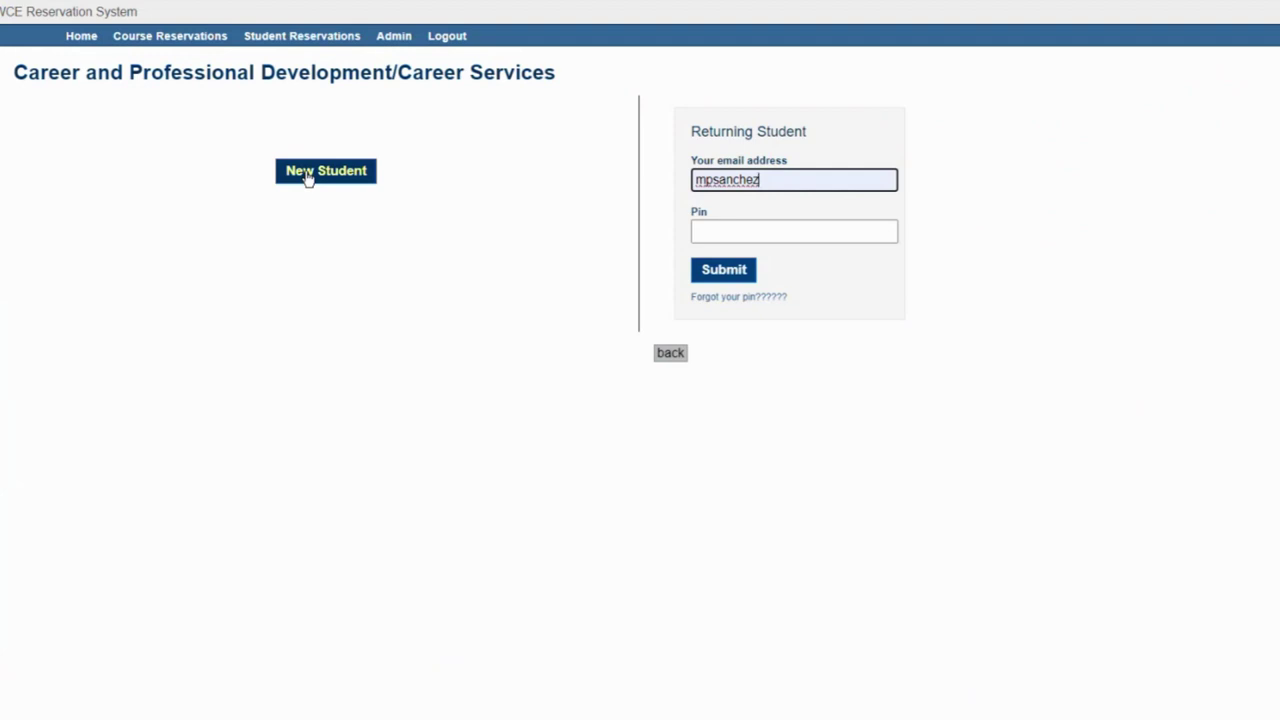
# Sign up as a new student with a corrected e-mail address and a PIN, then continue.
pyautogui.click(308, 177)
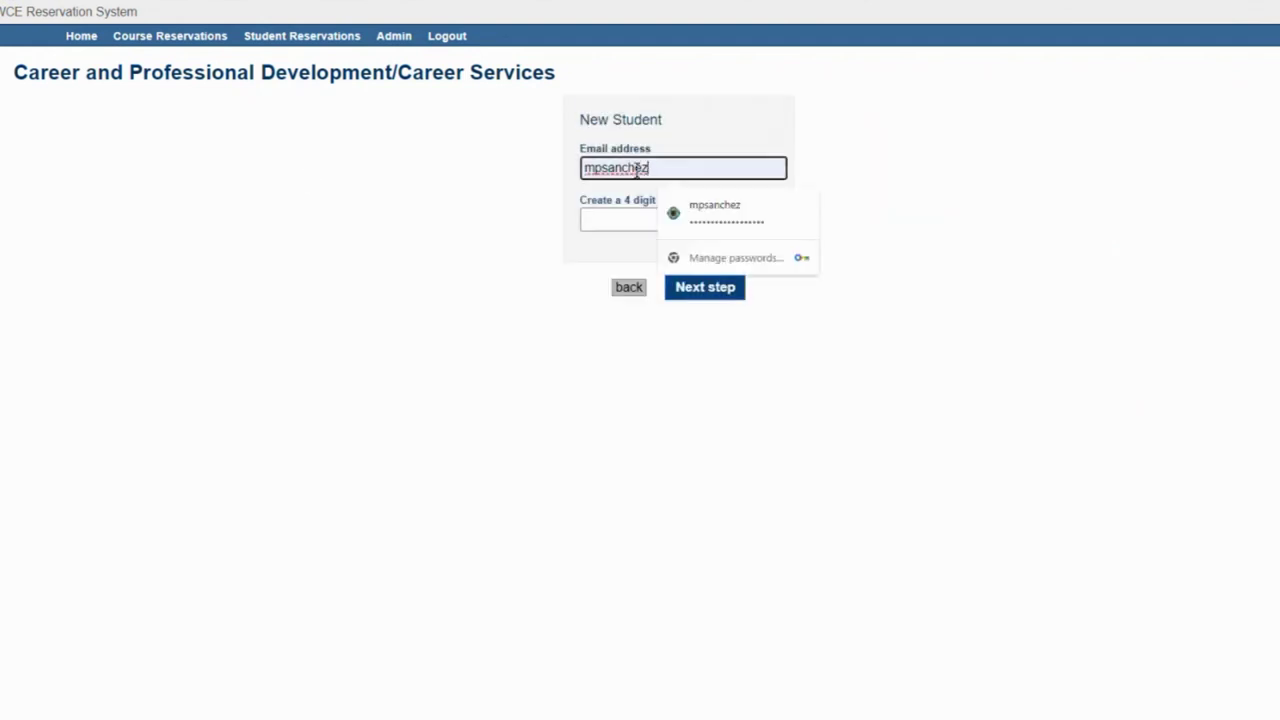
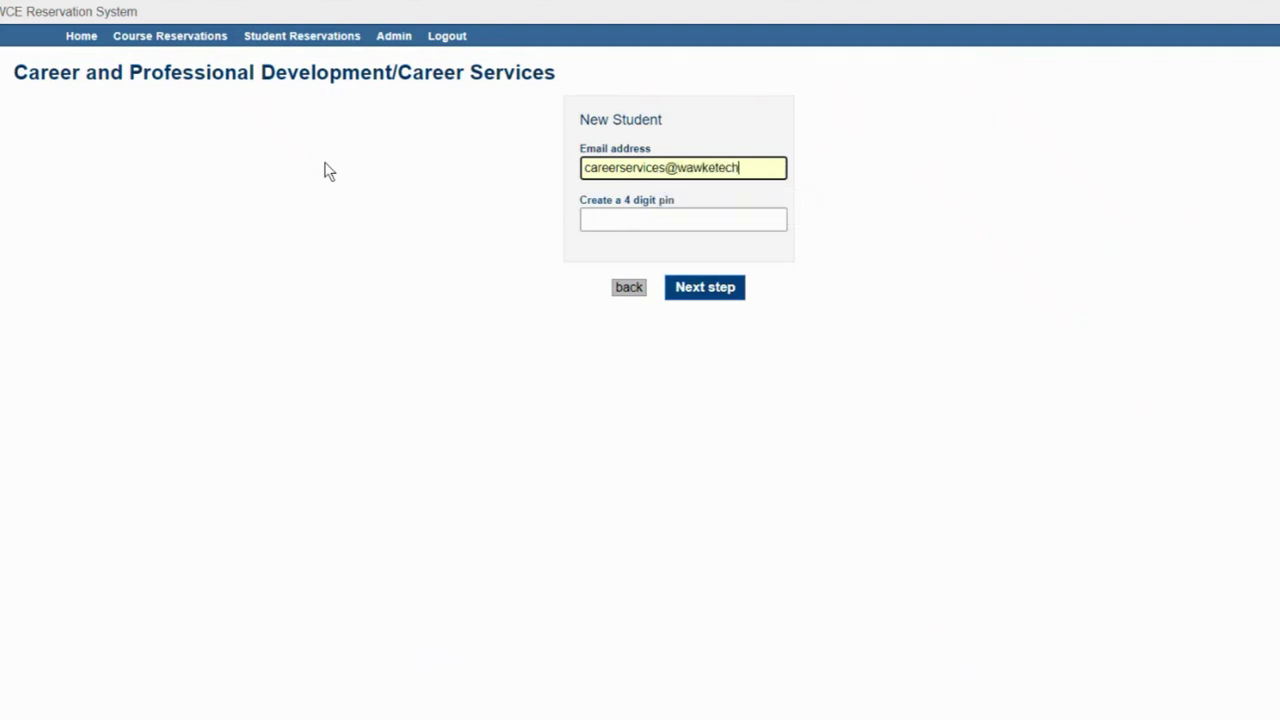
pyautogui.click(607, 221)
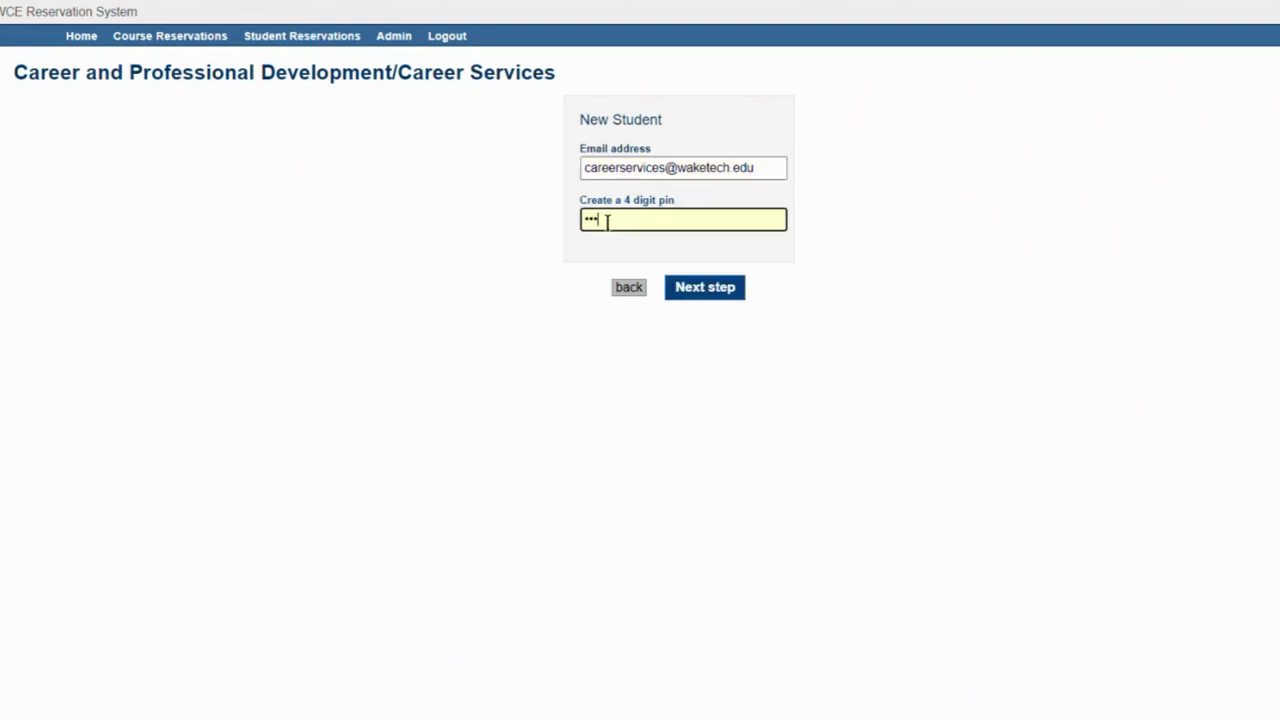
pyautogui.click(702, 287)
pyautogui.write('Marie')
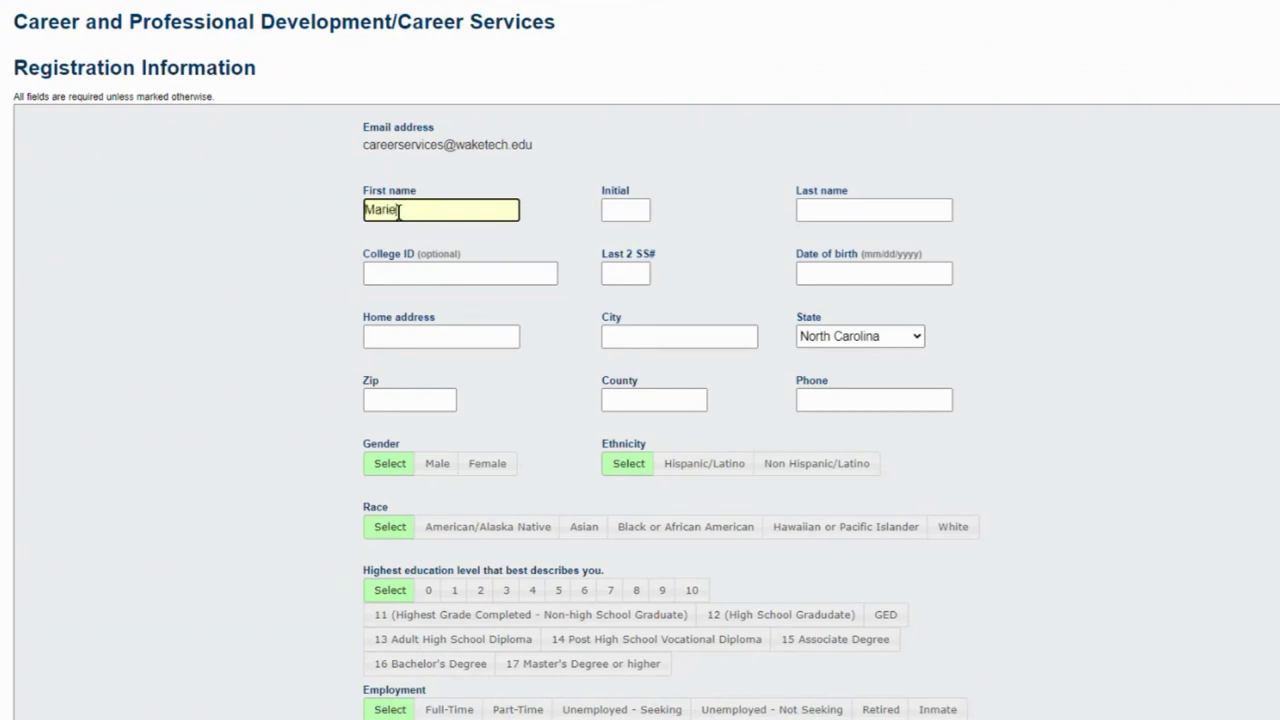
# Enter the student's middle initial, last name, SSN digits and date of birth.
pyautogui.click(618, 207)
pyautogui.write('P')
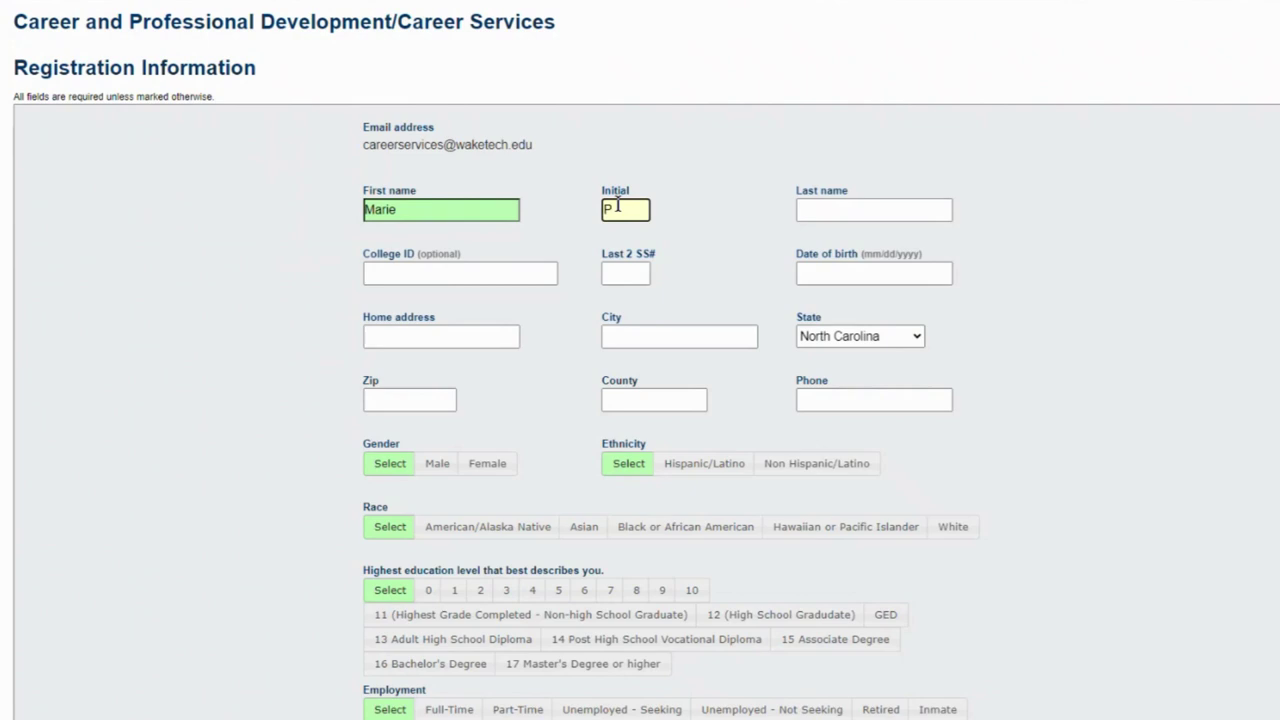
pyautogui.click(835, 206)
pyautogui.write('Smith')
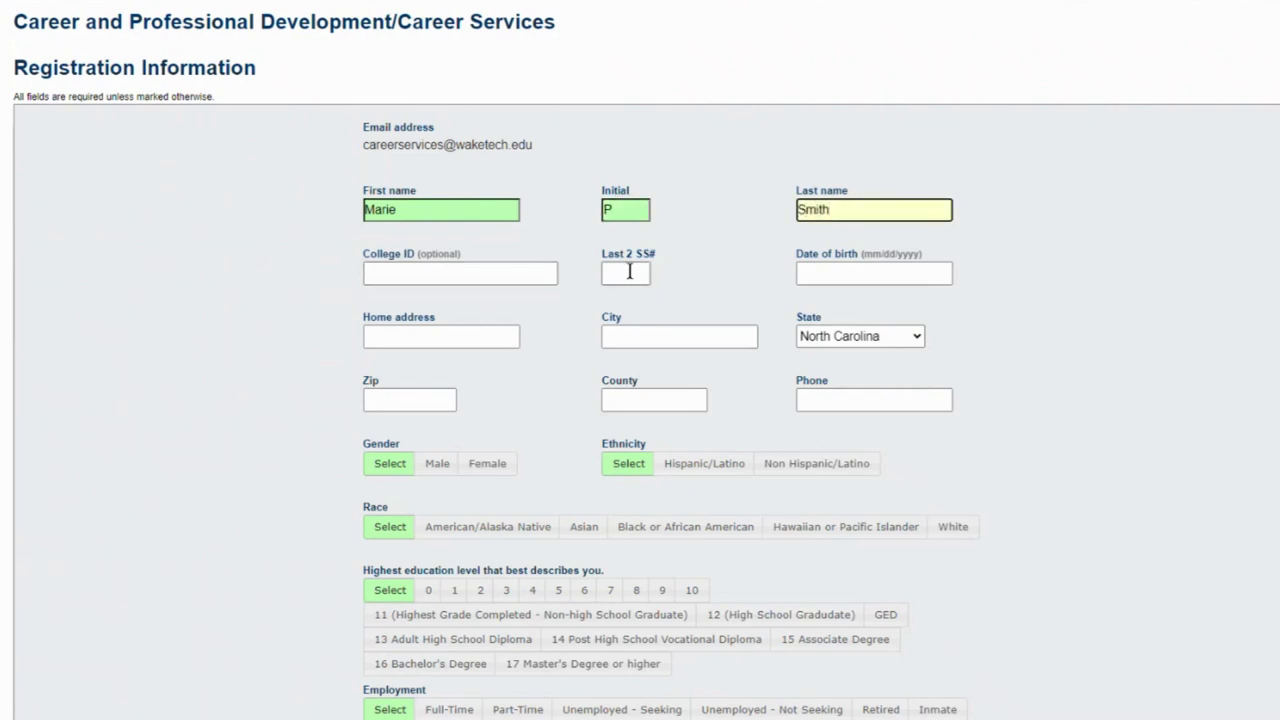
pyautogui.click(628, 270)
pyautogui.write('11')
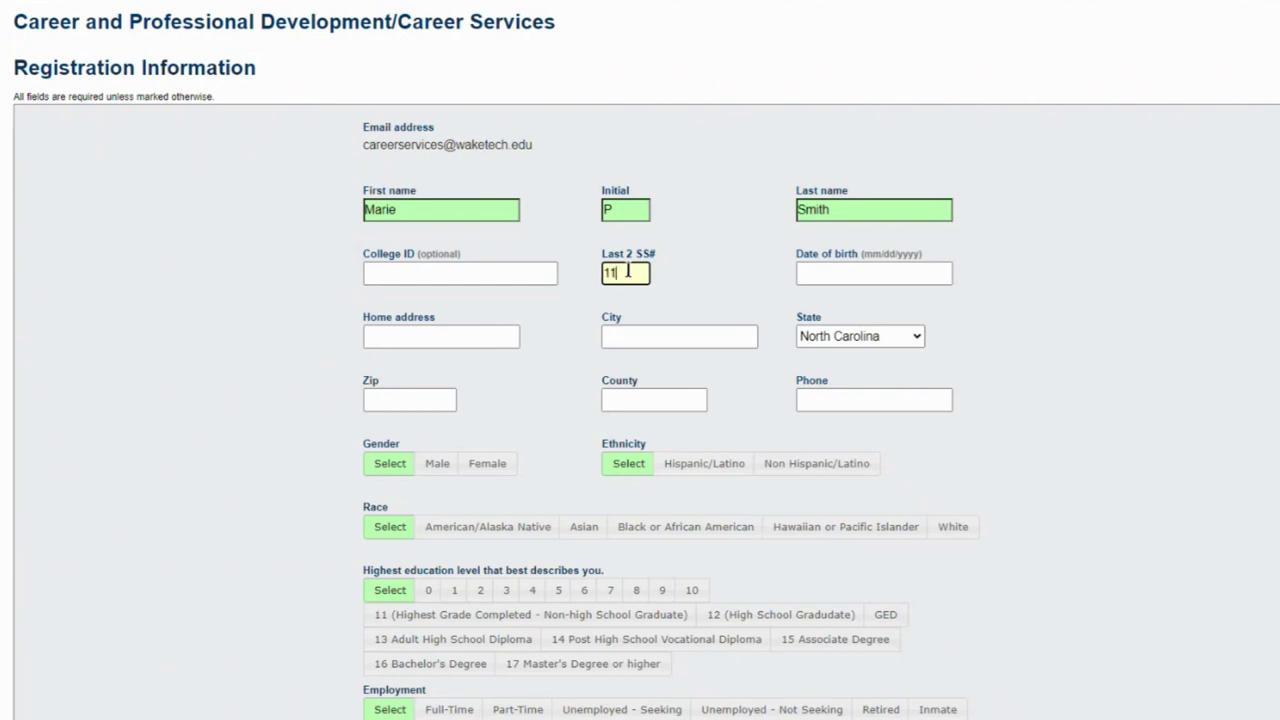
pyautogui.click(812, 273)
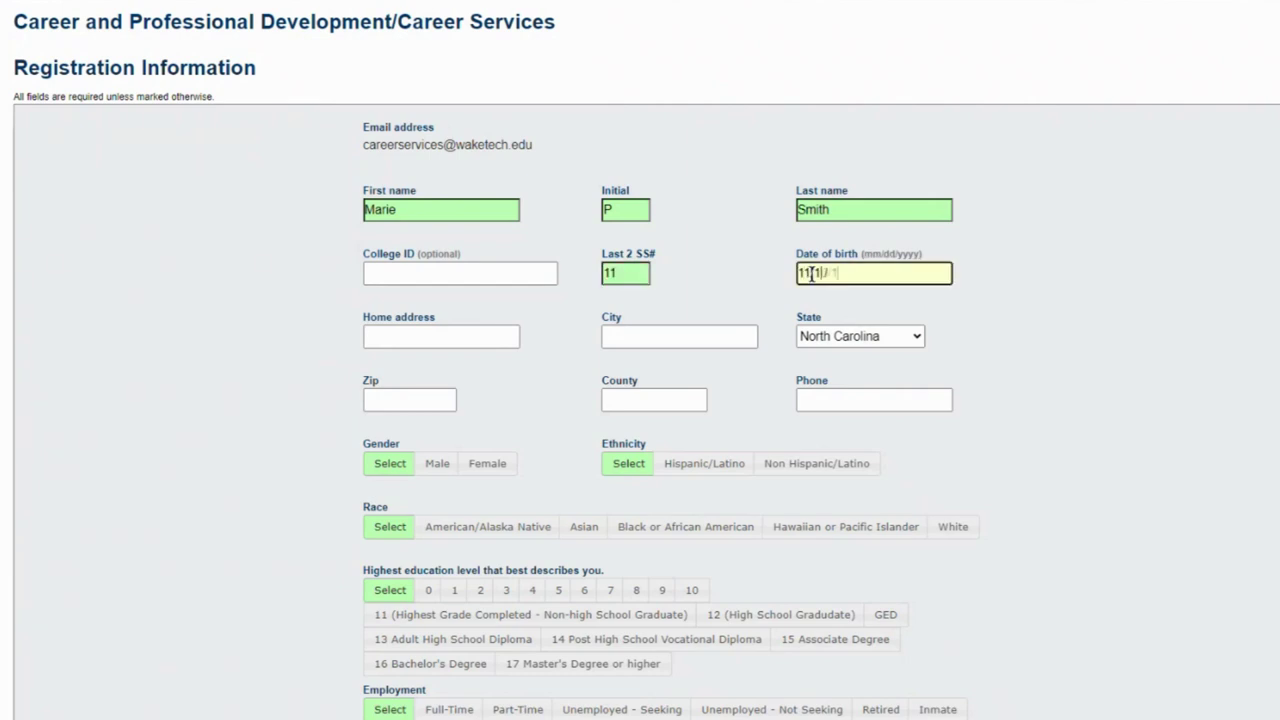
# Fill in the home address, city, zip code, county and phone number fields.
pyautogui.click(442, 337)
pyautogui.write('123 Mai')
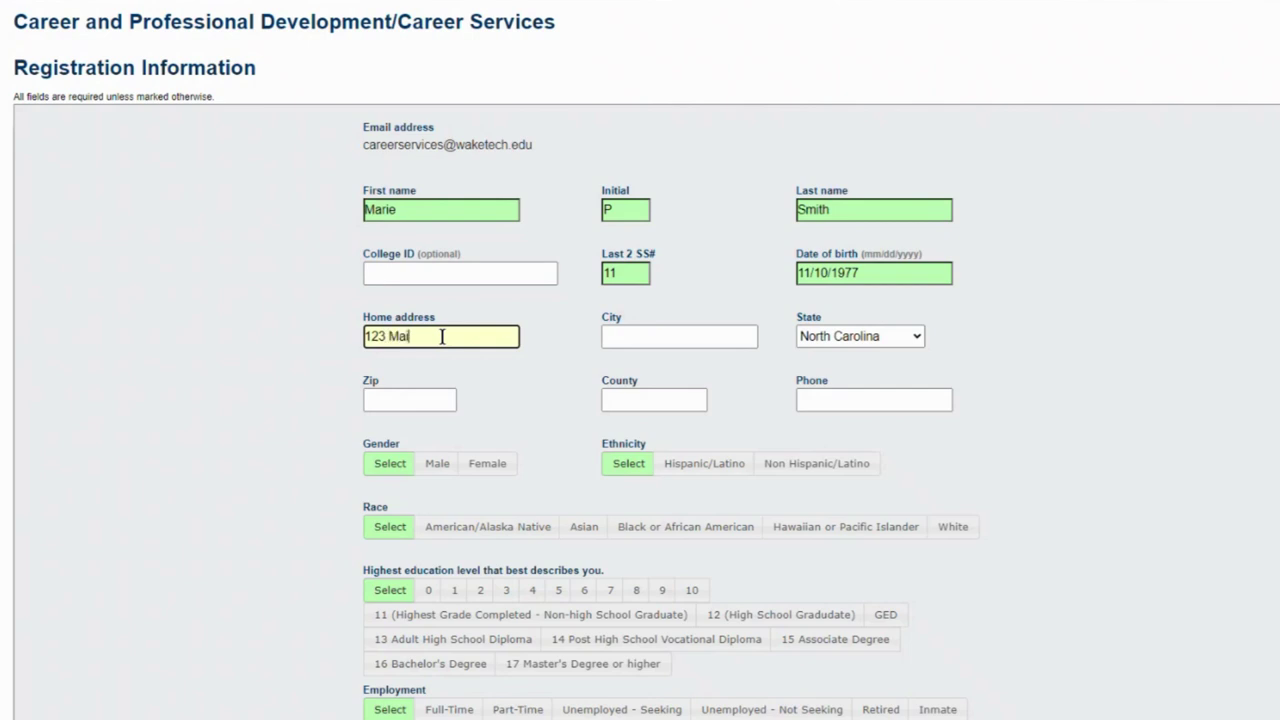
pyautogui.write('n Street')
pyautogui.click(636, 337)
pyautogui.write('Raleigh')
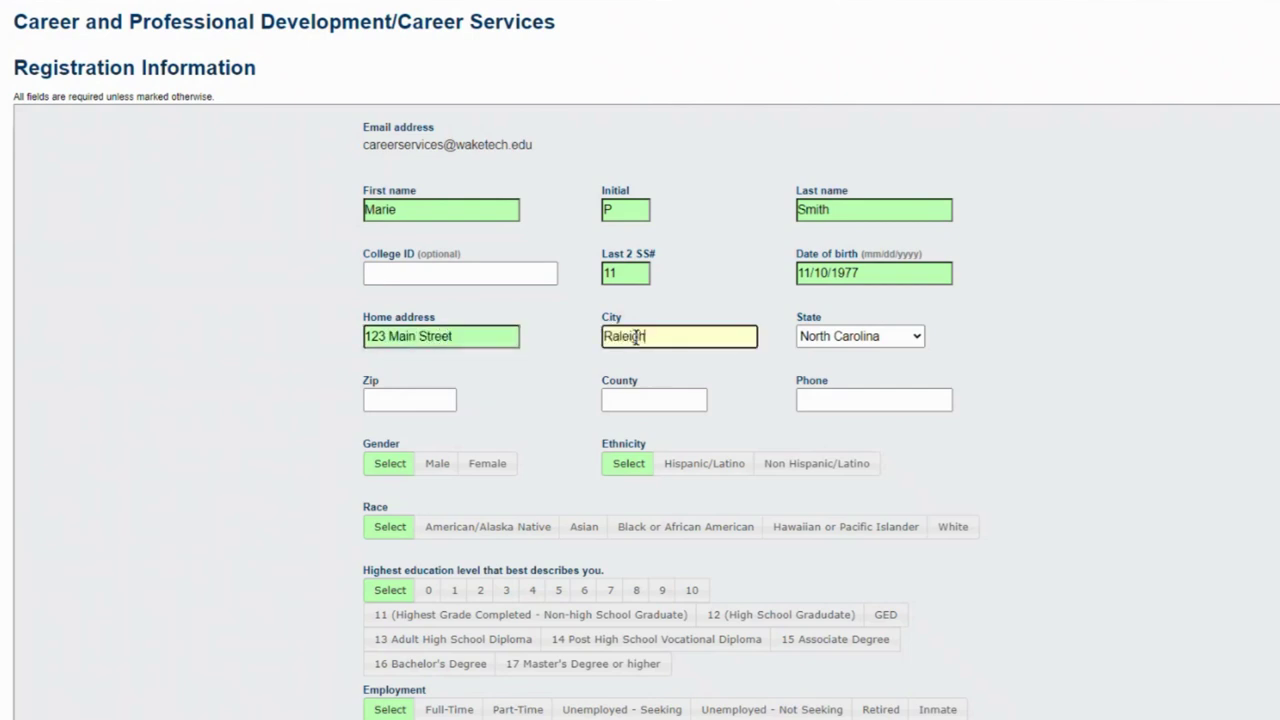
pyautogui.click(400, 399)
pyautogui.write('12365')
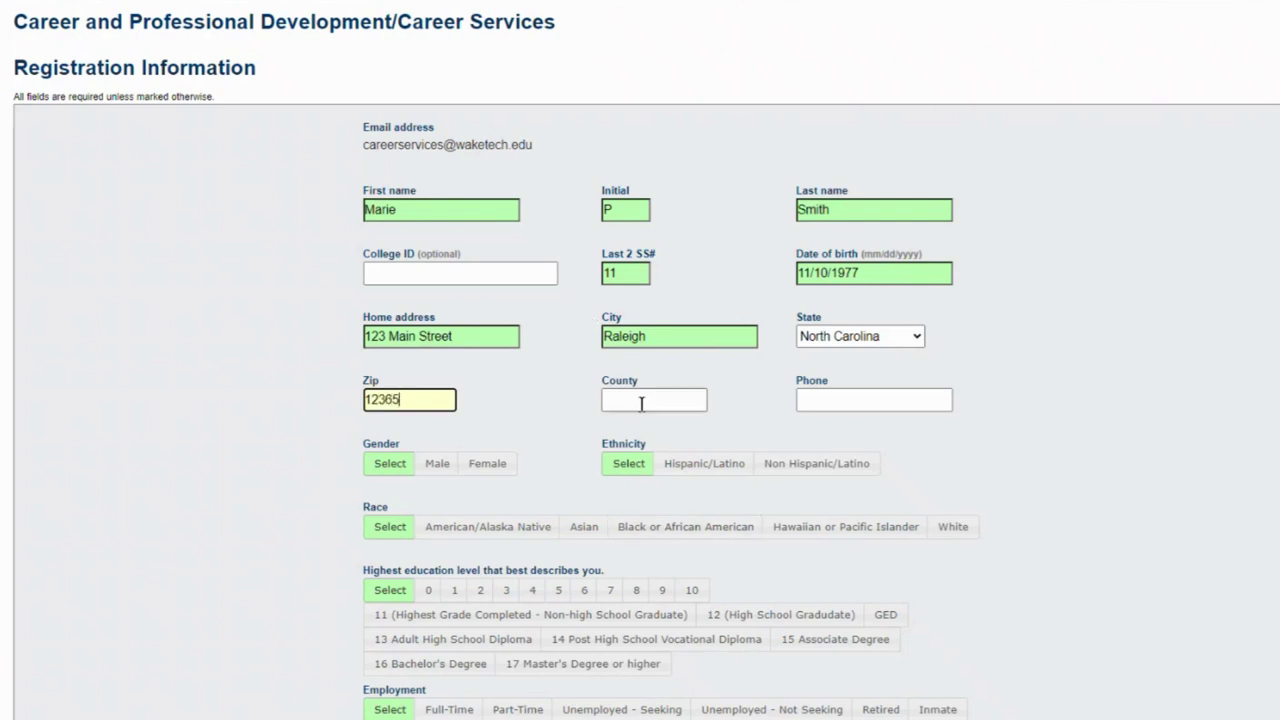
pyautogui.click(641, 404)
pyautogui.write('Wake')
pyautogui.click(831, 401)
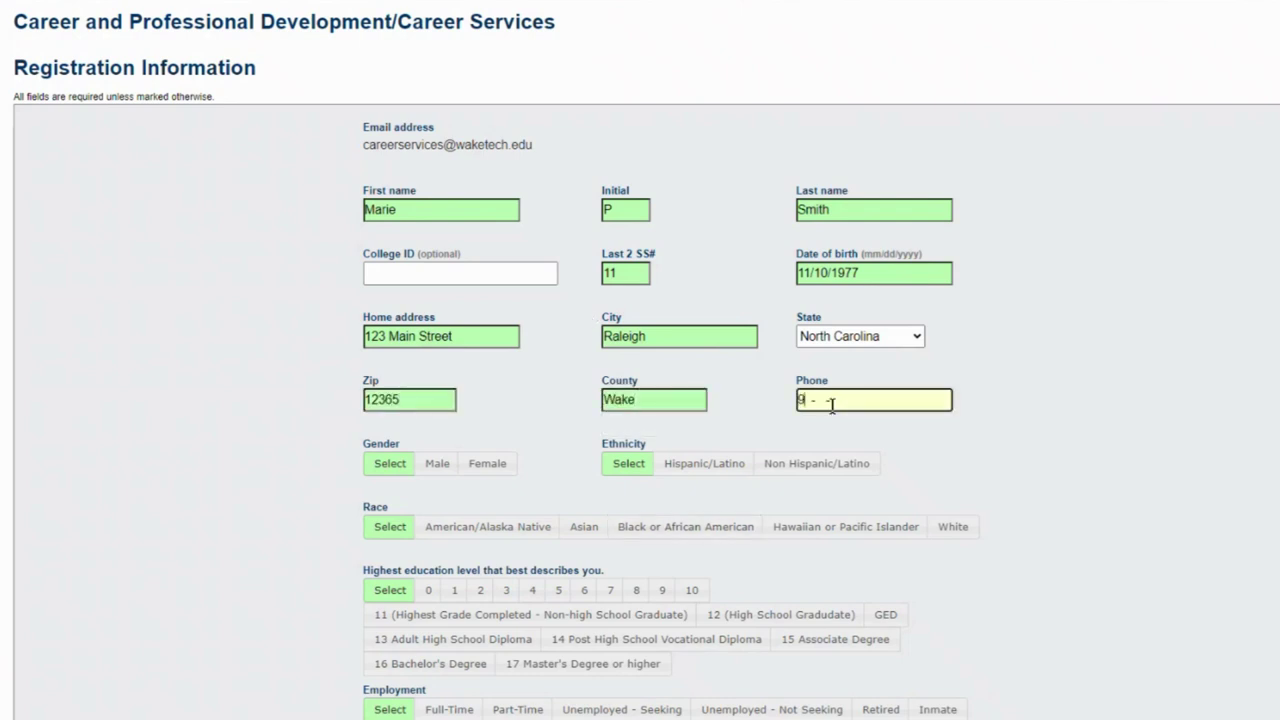
pyautogui.write('19-133-4569')
# Choose Male, Hispanic/Latino, Asian, education level 4 and Full-Time employment.
pyautogui.click(437, 463)
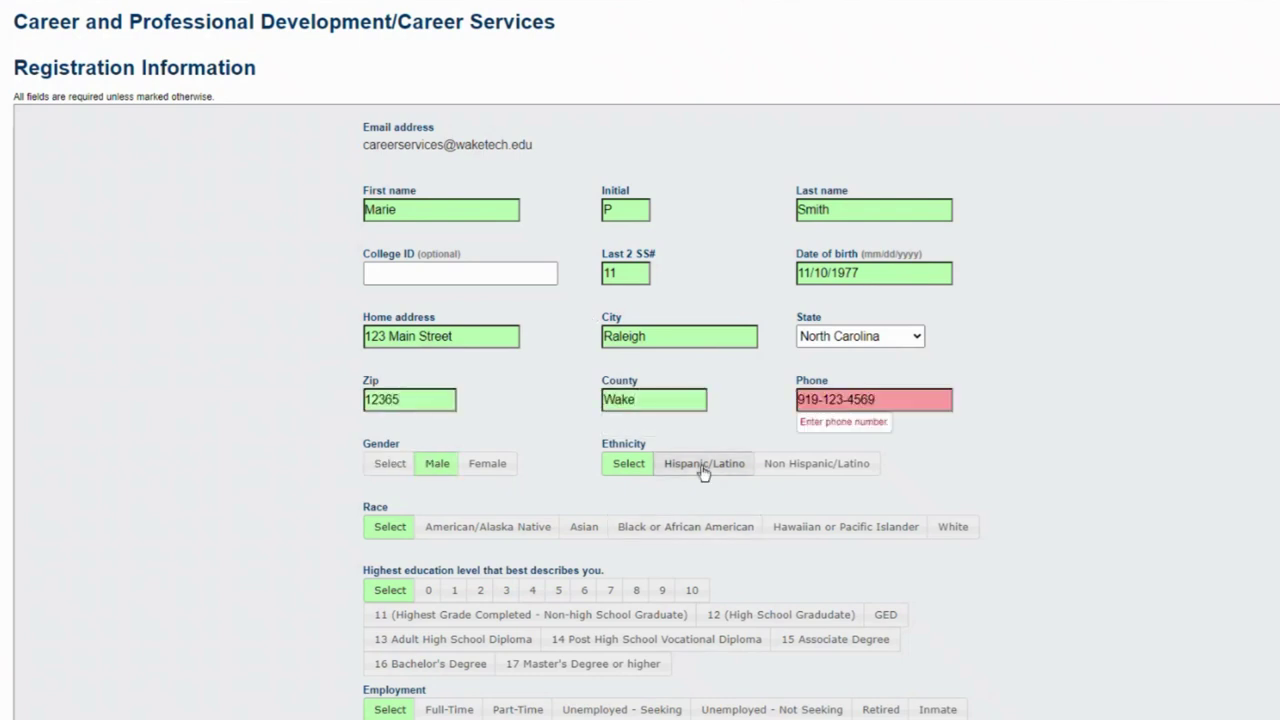
pyautogui.click(704, 463)
pyautogui.click(584, 526)
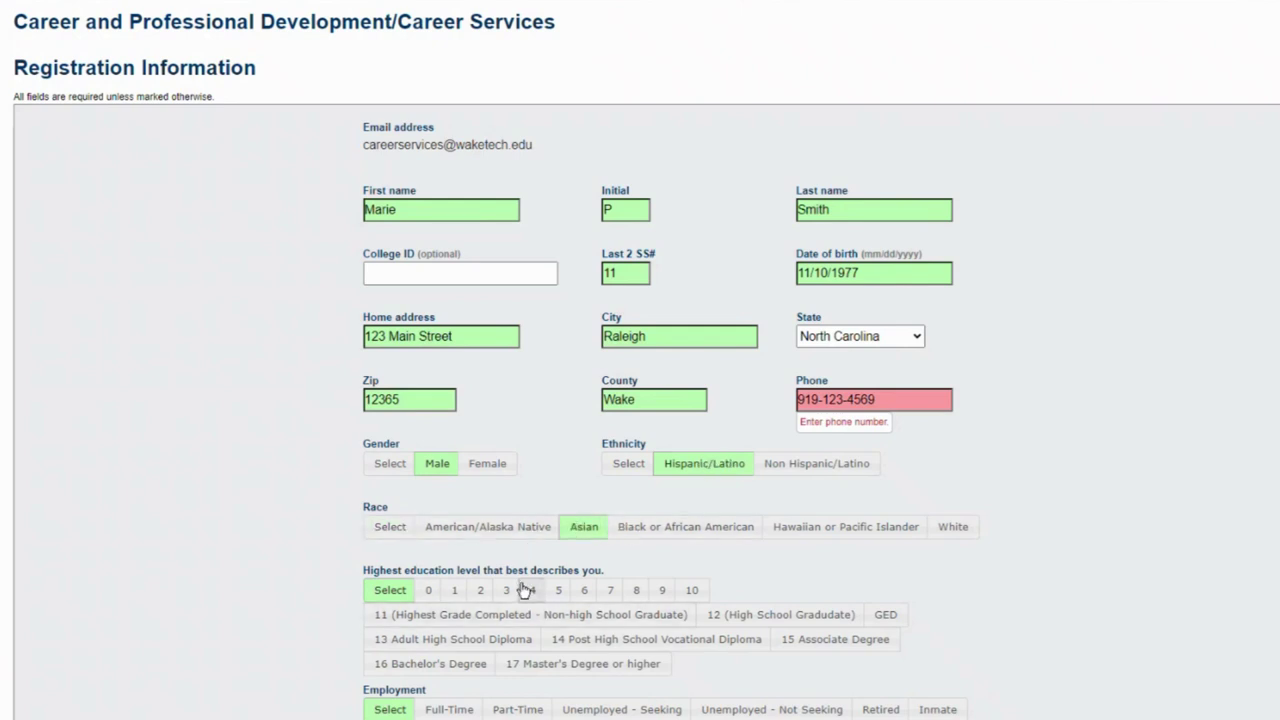
pyautogui.click(532, 590)
pyautogui.scroll(-1, 470, 640)
pyautogui.click(448, 631)
# Replace the invalid phone number with a correctly formatted one.
pyautogui.click(876, 320)
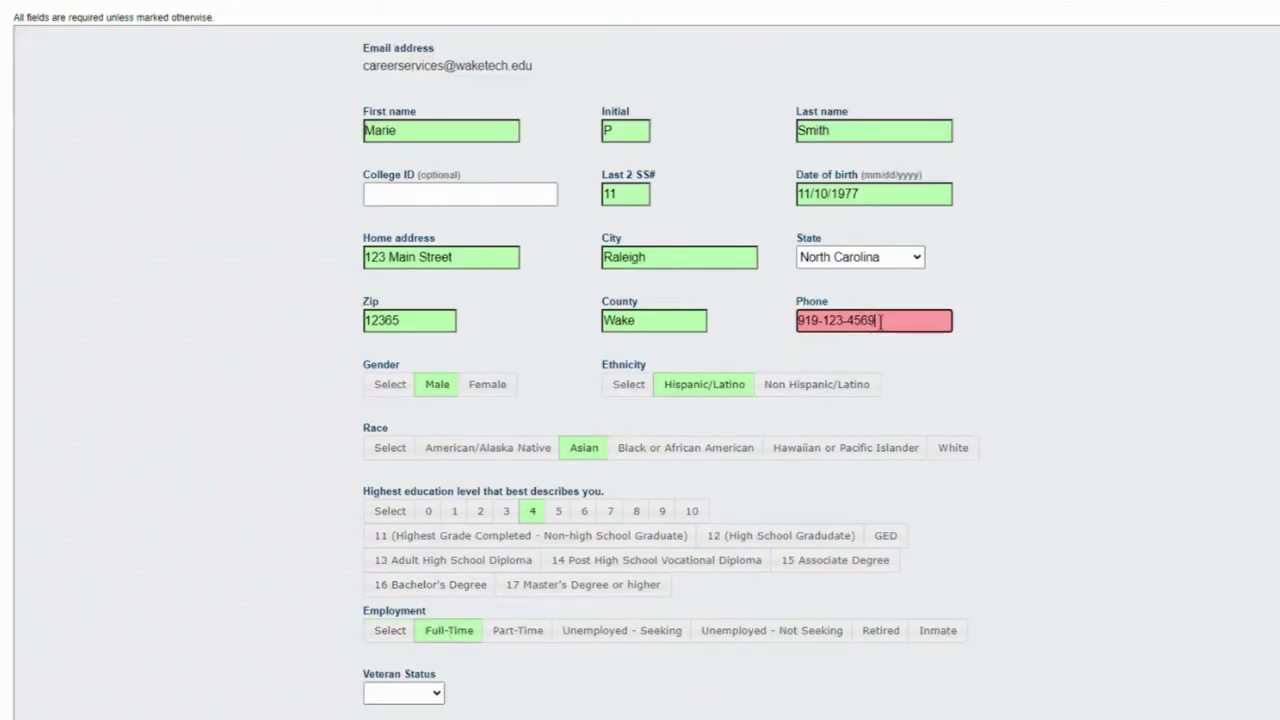
pyautogui.moveTo(876, 320); pyautogui.dragTo(746, 318)
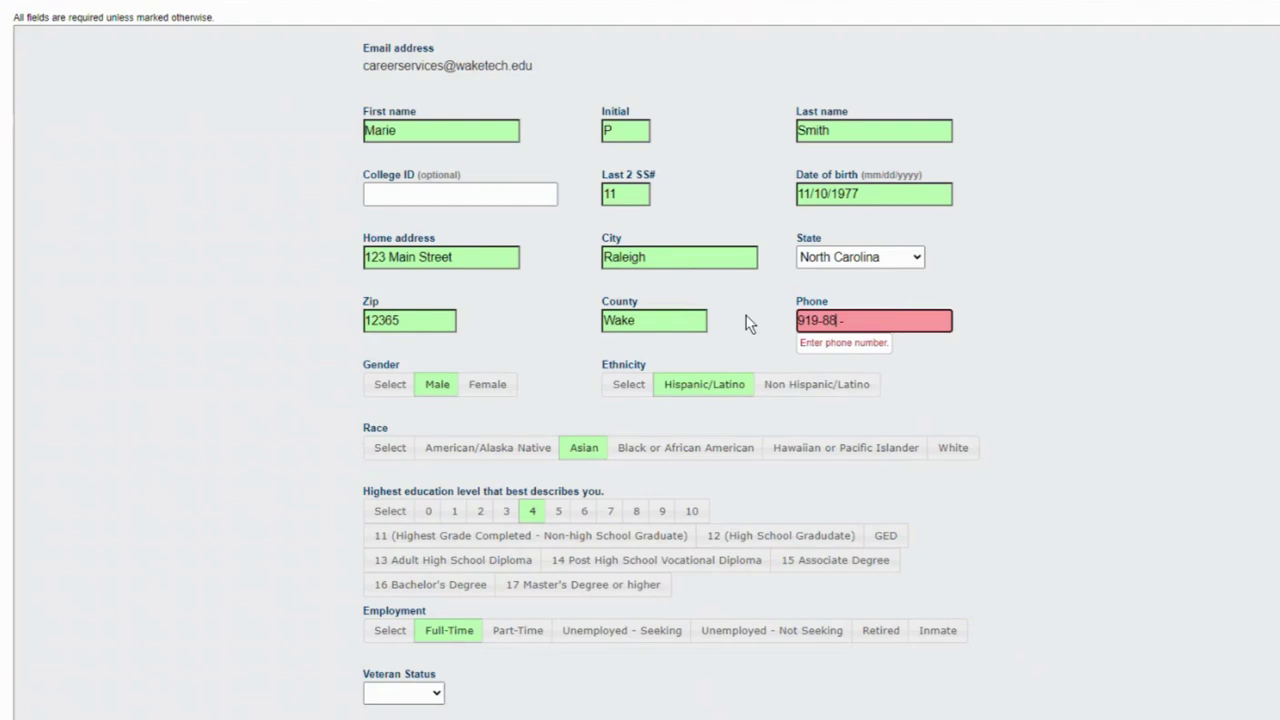
pyautogui.scroll(-2, 400, 690)
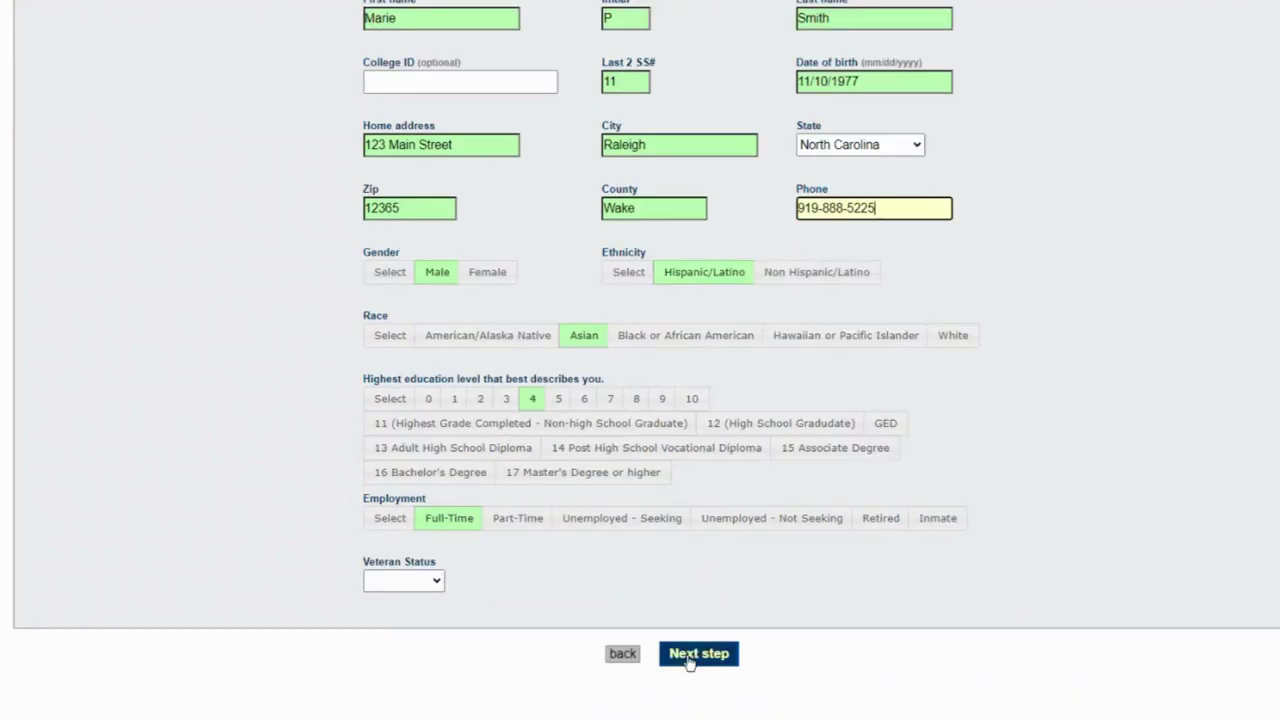
# Claim the fee waiver as currently unemployed, verify the information, and proceed to review.
pyautogui.click(700, 655)
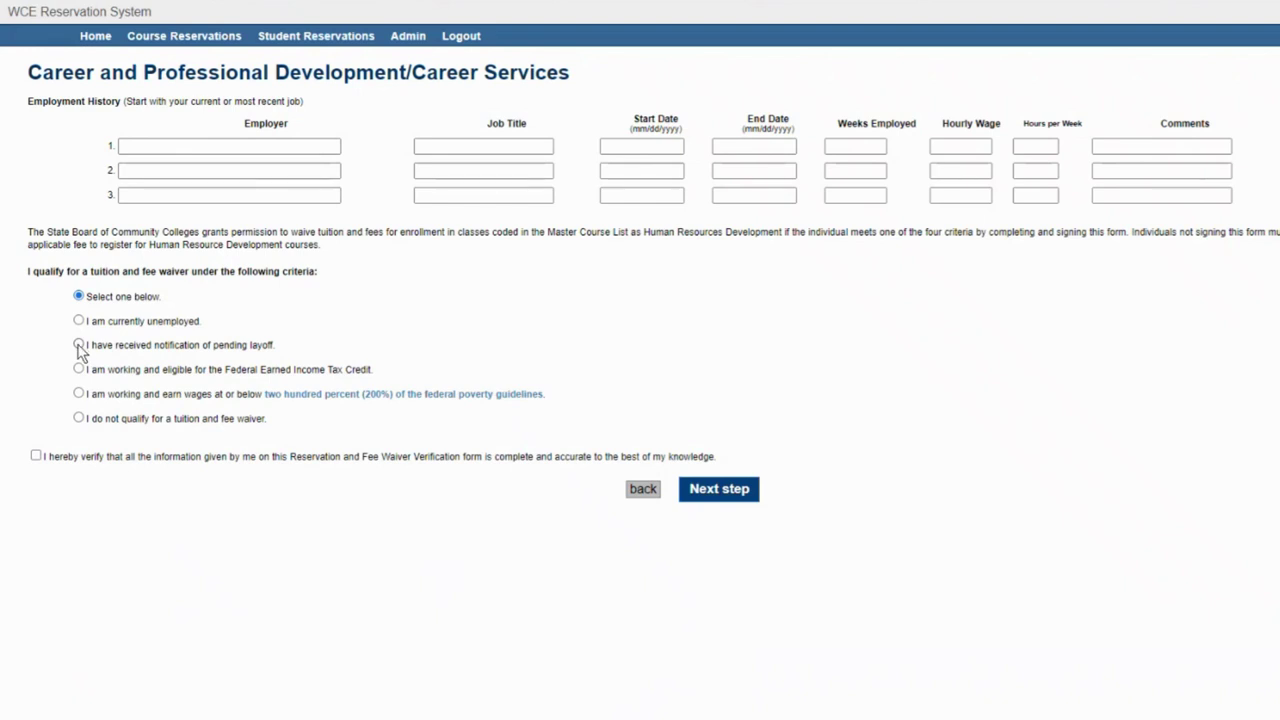
pyautogui.click(78, 322)
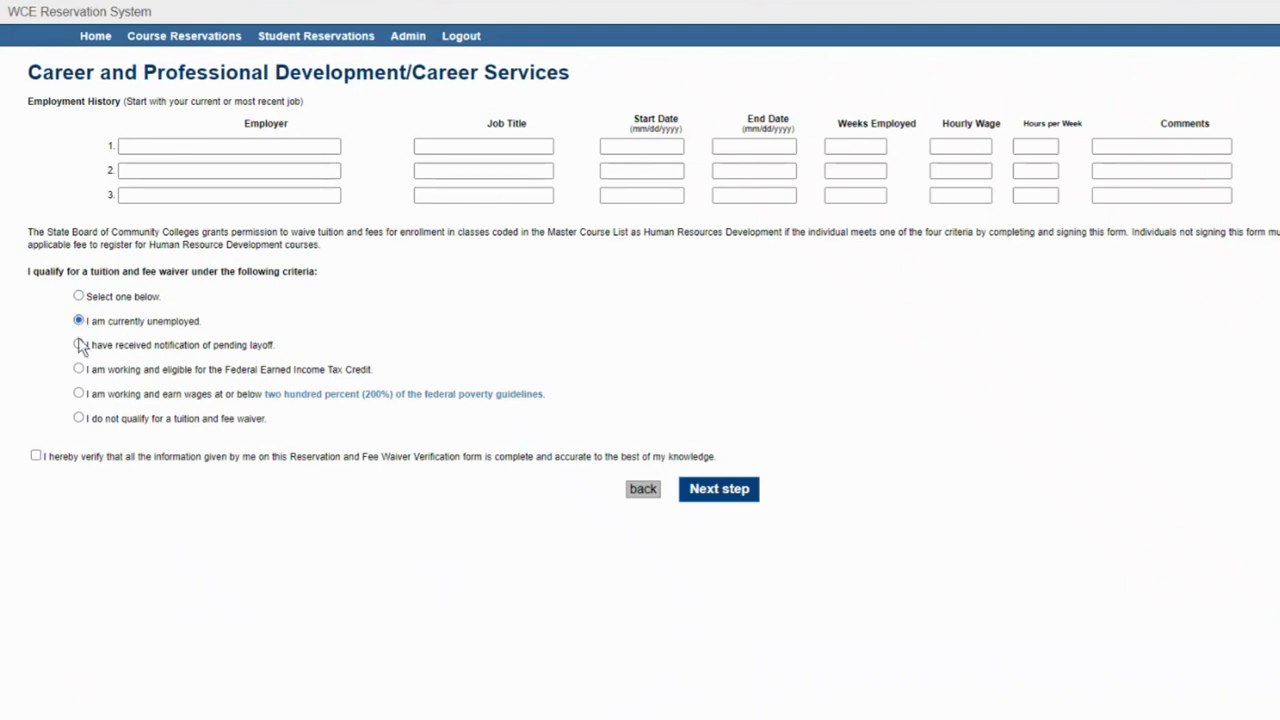
pyautogui.click(36, 457)
pyautogui.click(716, 495)
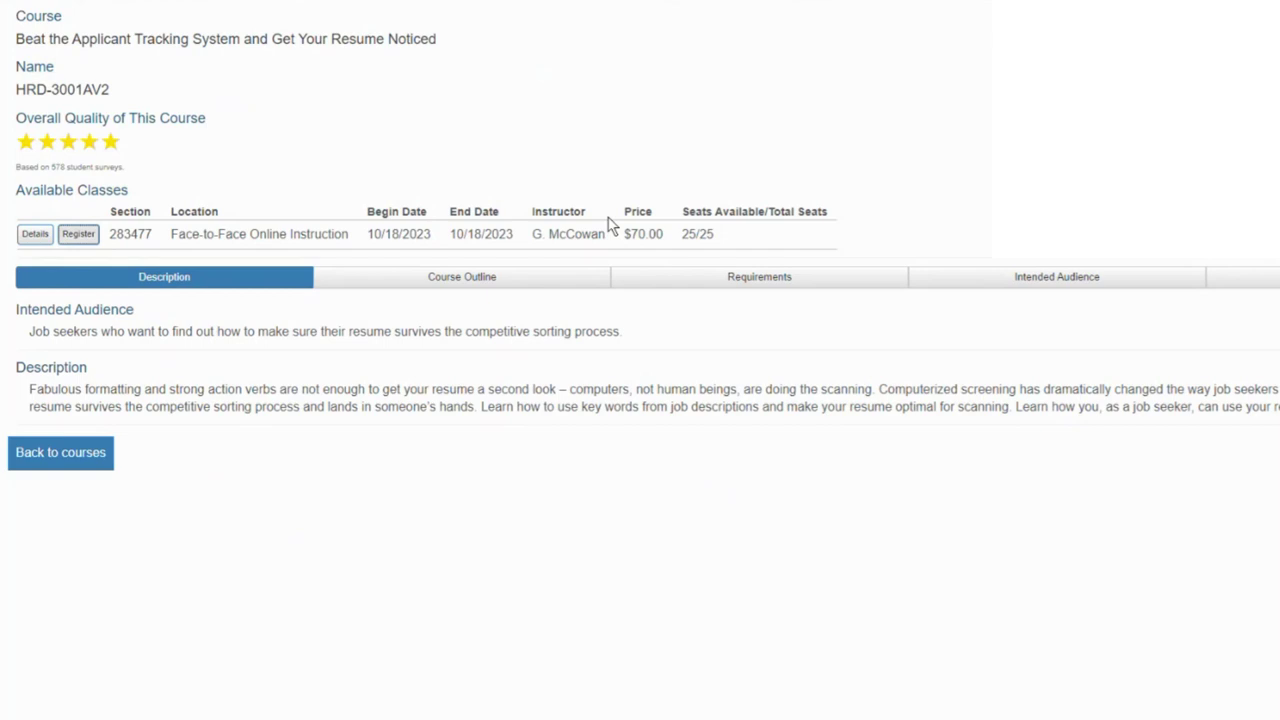
# Register for section 283477, Beat the Applicant Tracking System and Get Your Resume Noticed.
pyautogui.click(79, 247)
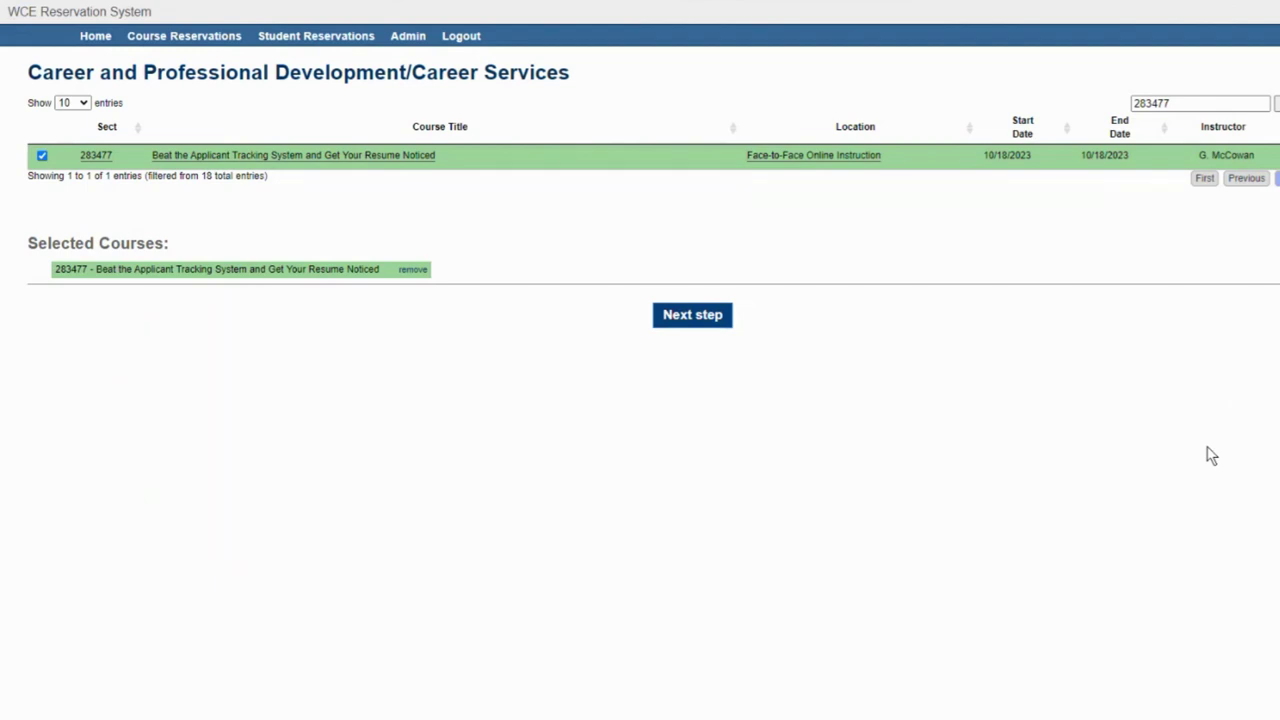
# Move on to sign-in, choose New Student, and clear the autofilled e-mail address.
pyautogui.click(697, 320)
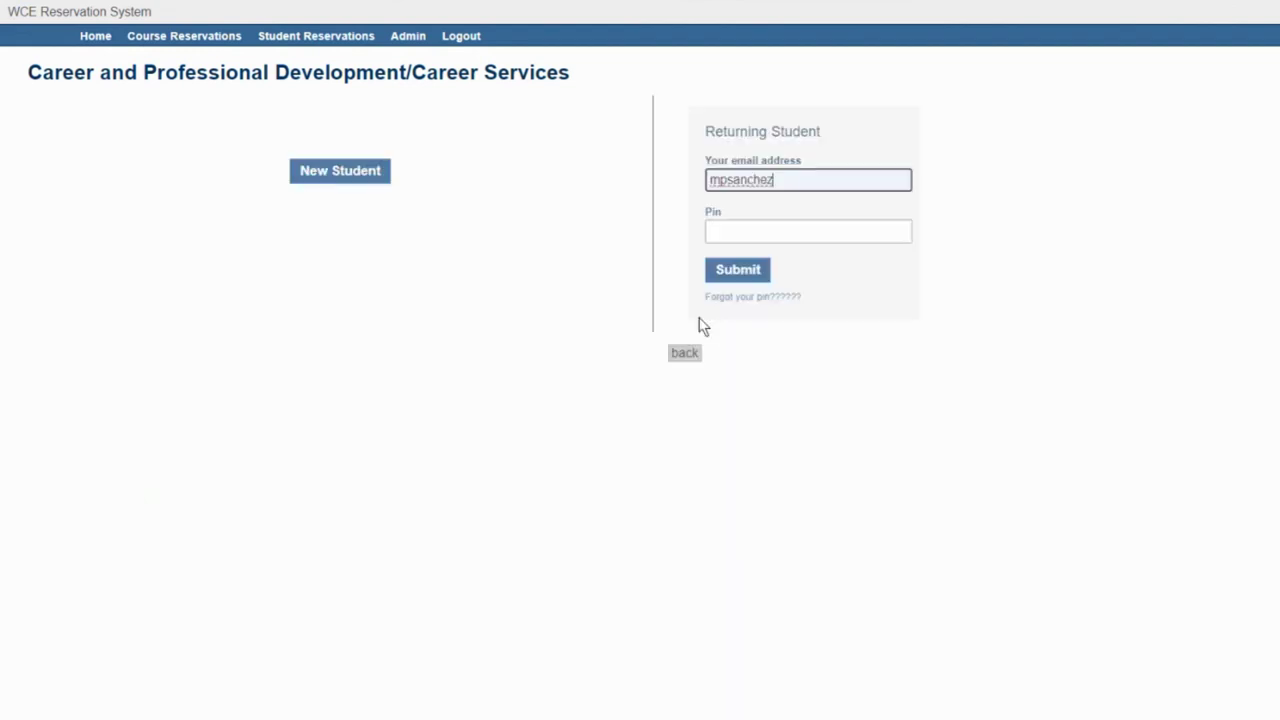
pyautogui.click(336, 180)
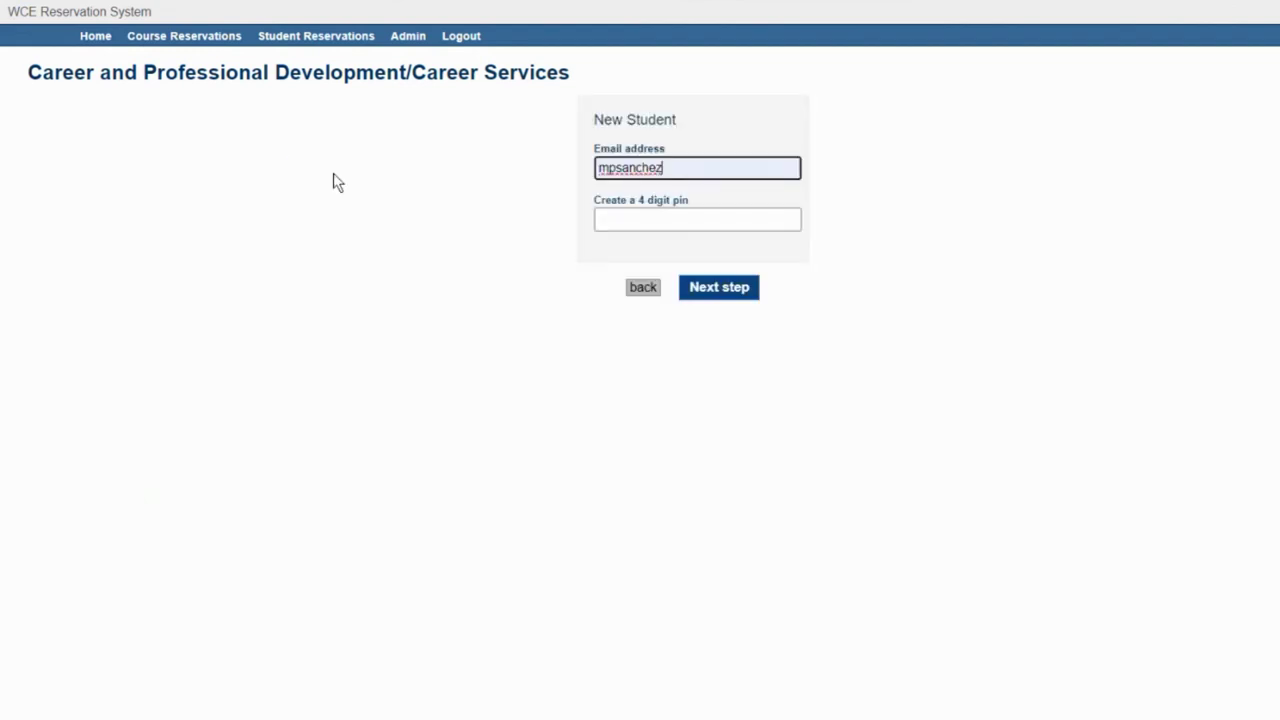
pyautogui.doubleClick(660, 166)
pyautogui.press('BackSpace')
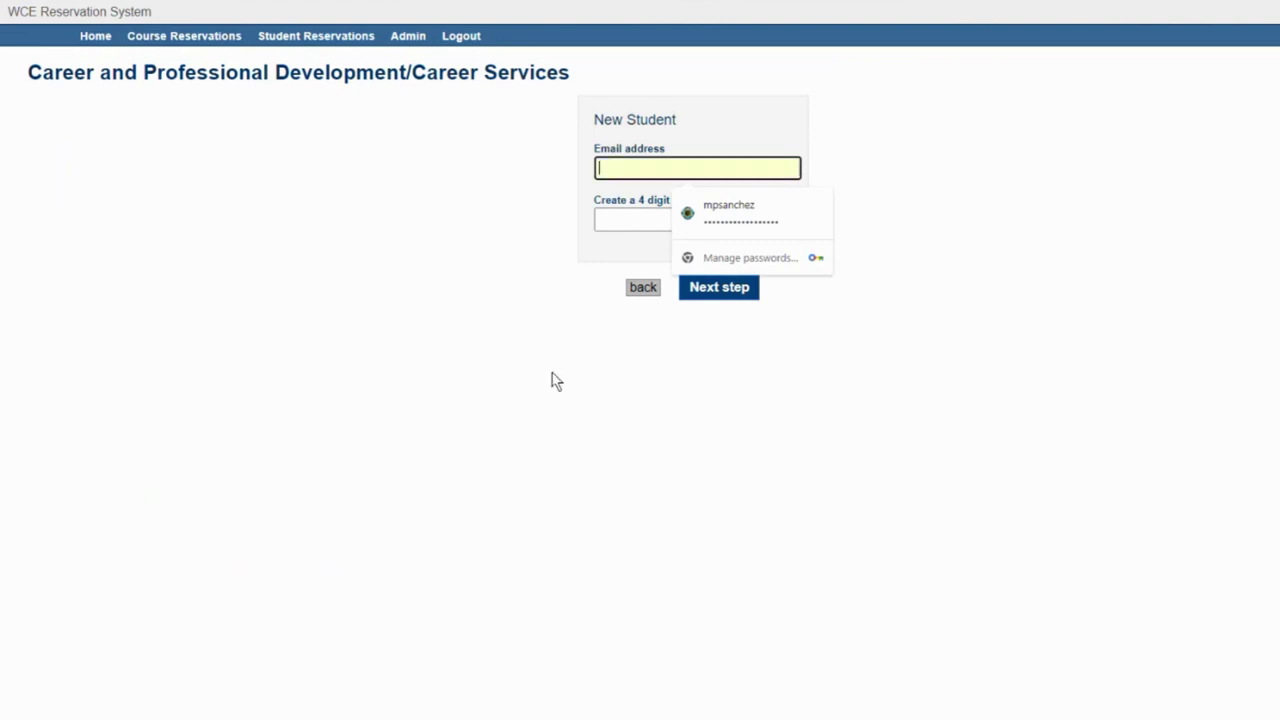
pyautogui.click(557, 380)
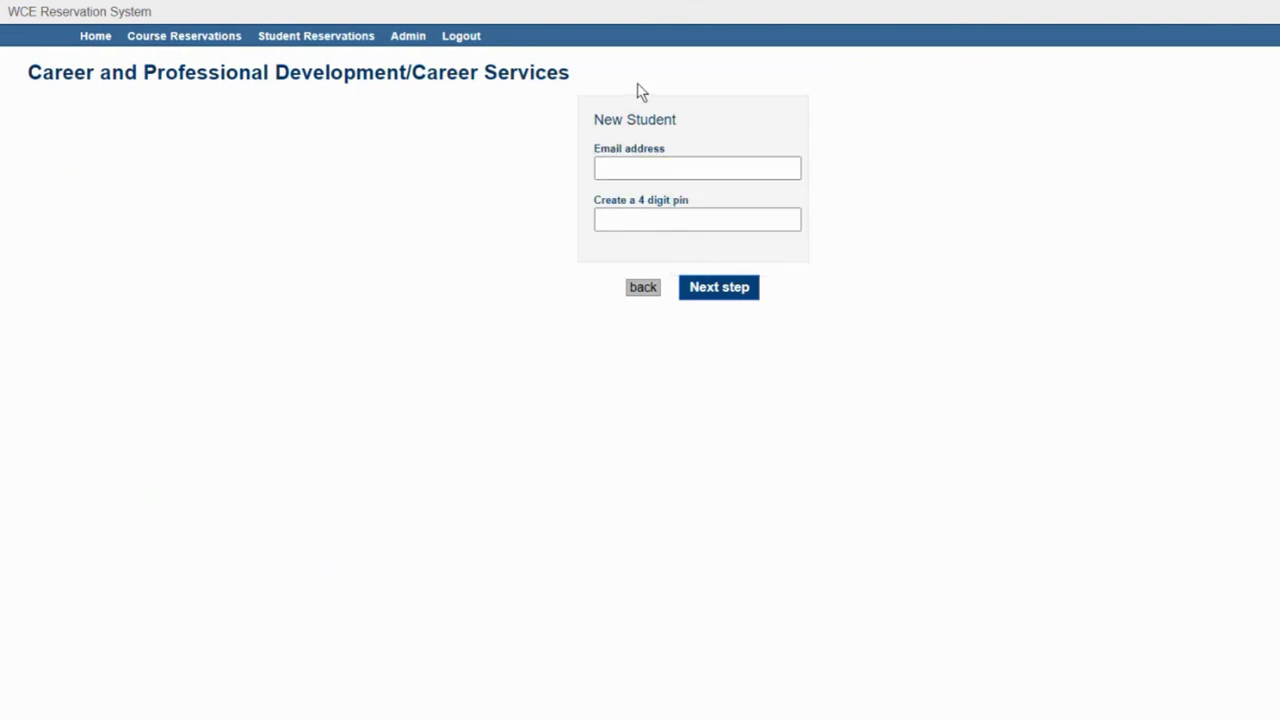